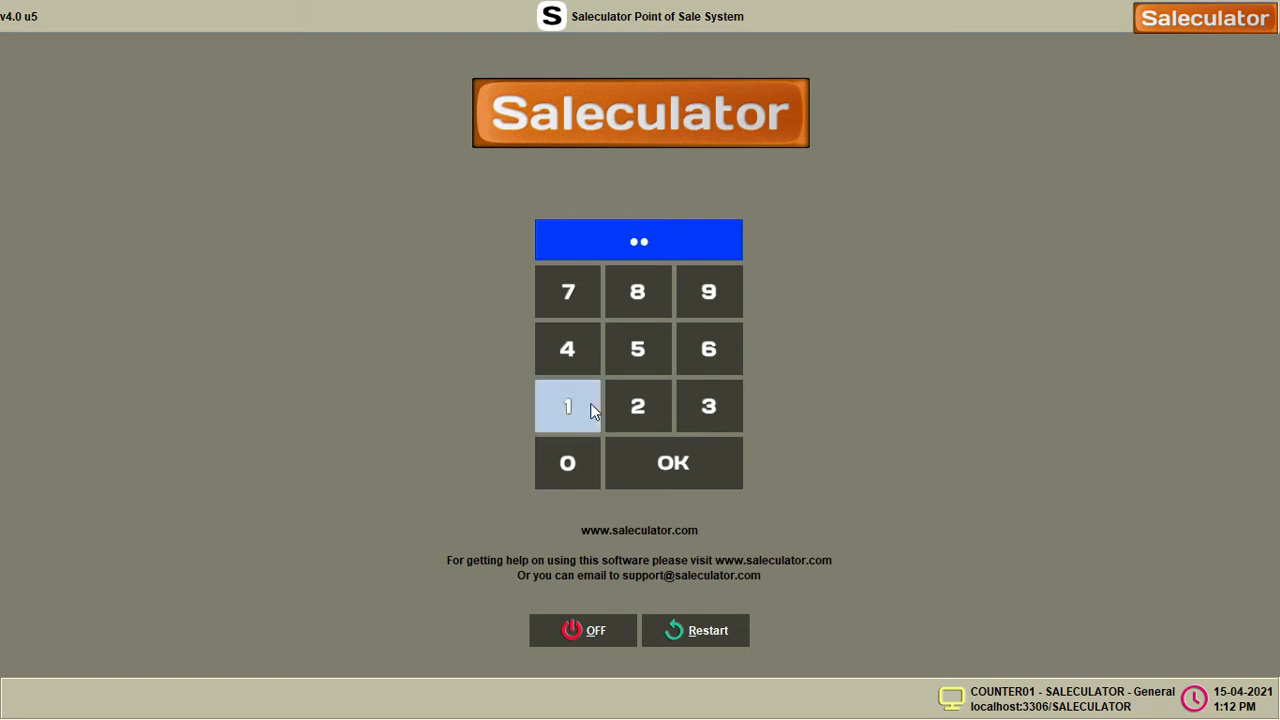
Sign in to the point of sale with the entered login PIN.
left_click(680, 467)
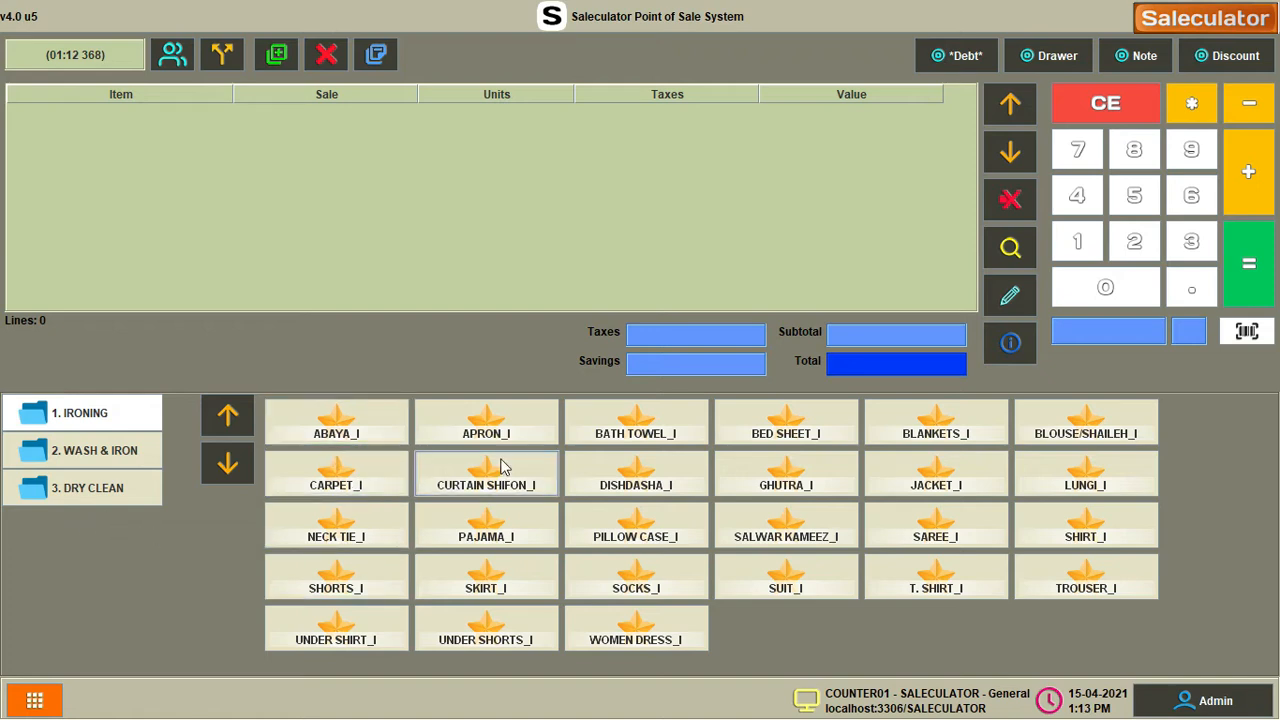
Add the ironing item ABAYA_I to the receipt at a price of 20.
left_click(374, 437)
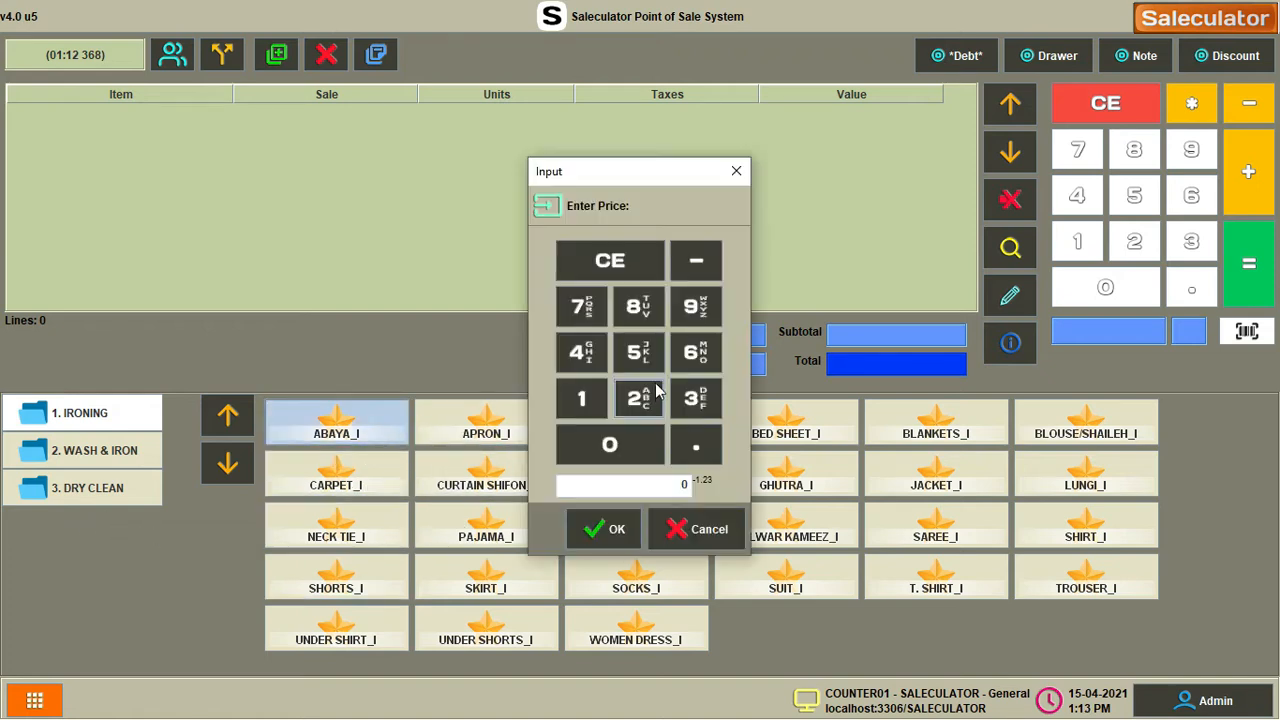
left_click(641, 402)
left_click(615, 445)
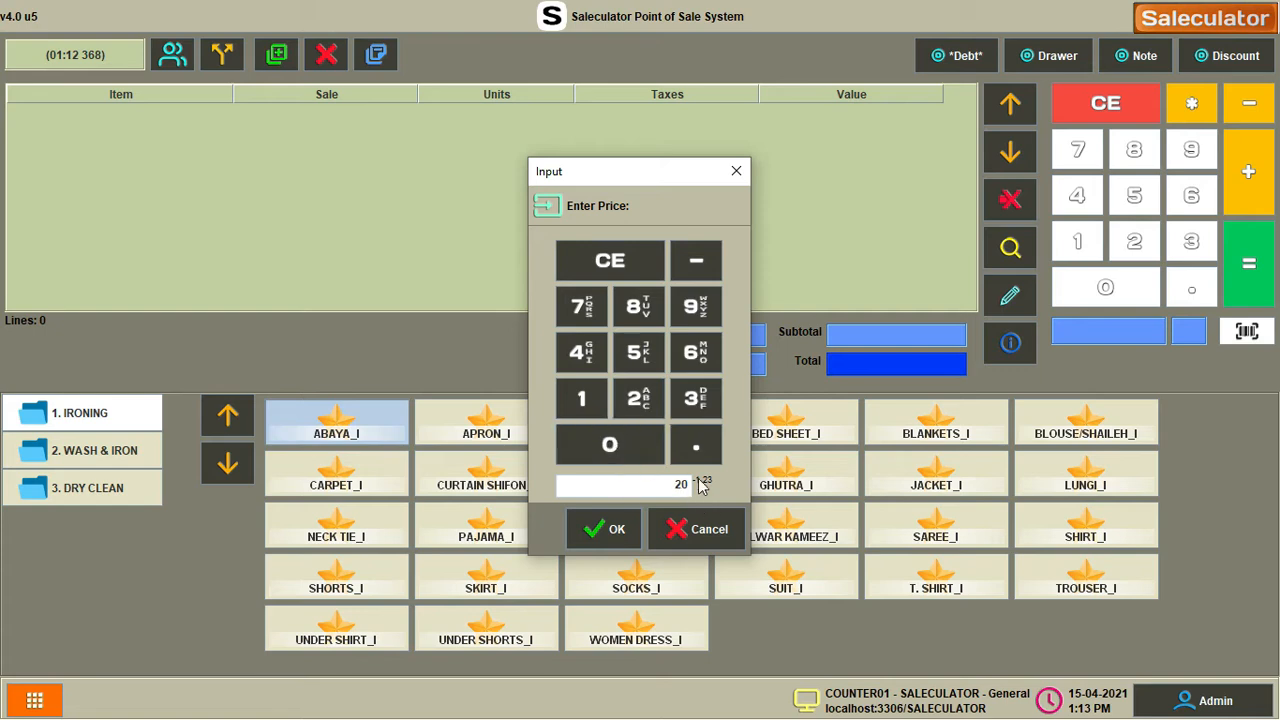
left_click(610, 530)
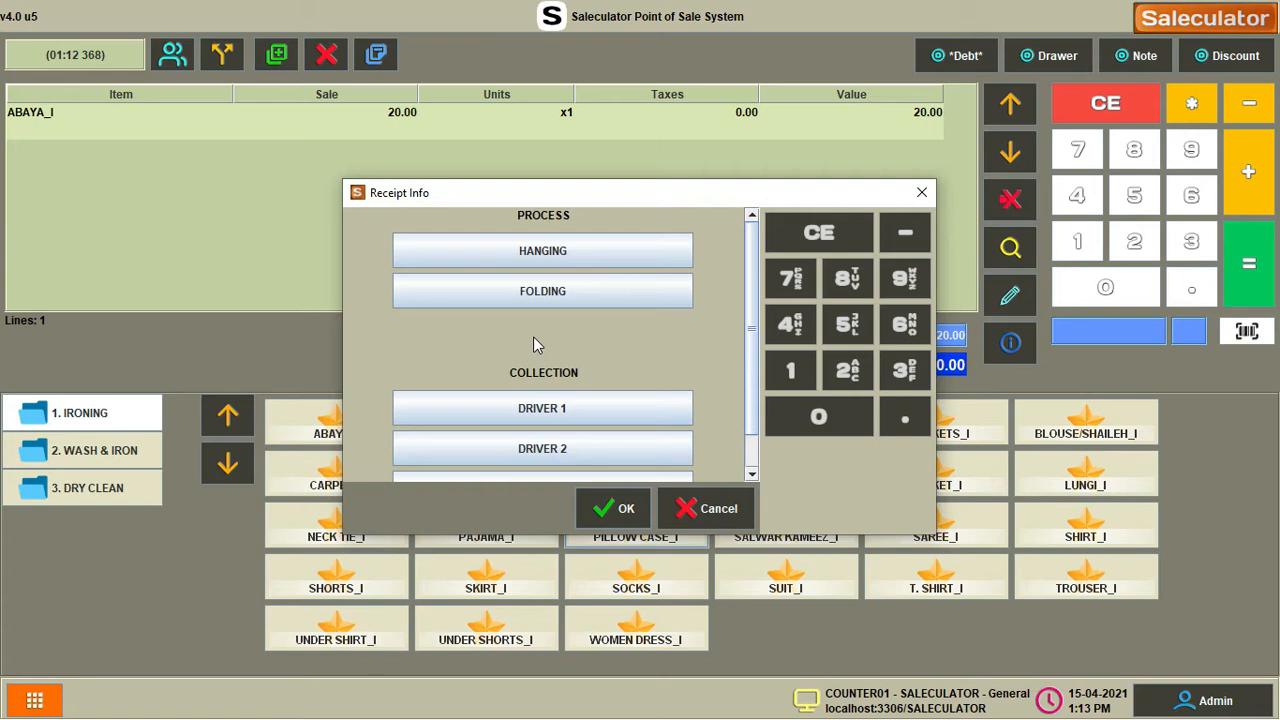
Set the receipt's process to HANGING and its collection to DRIVER 1, and raise the ABAYA_I quantity to 3.
scroll(540, 345, "down", 1)
scroll(604, 311, "up", 1)
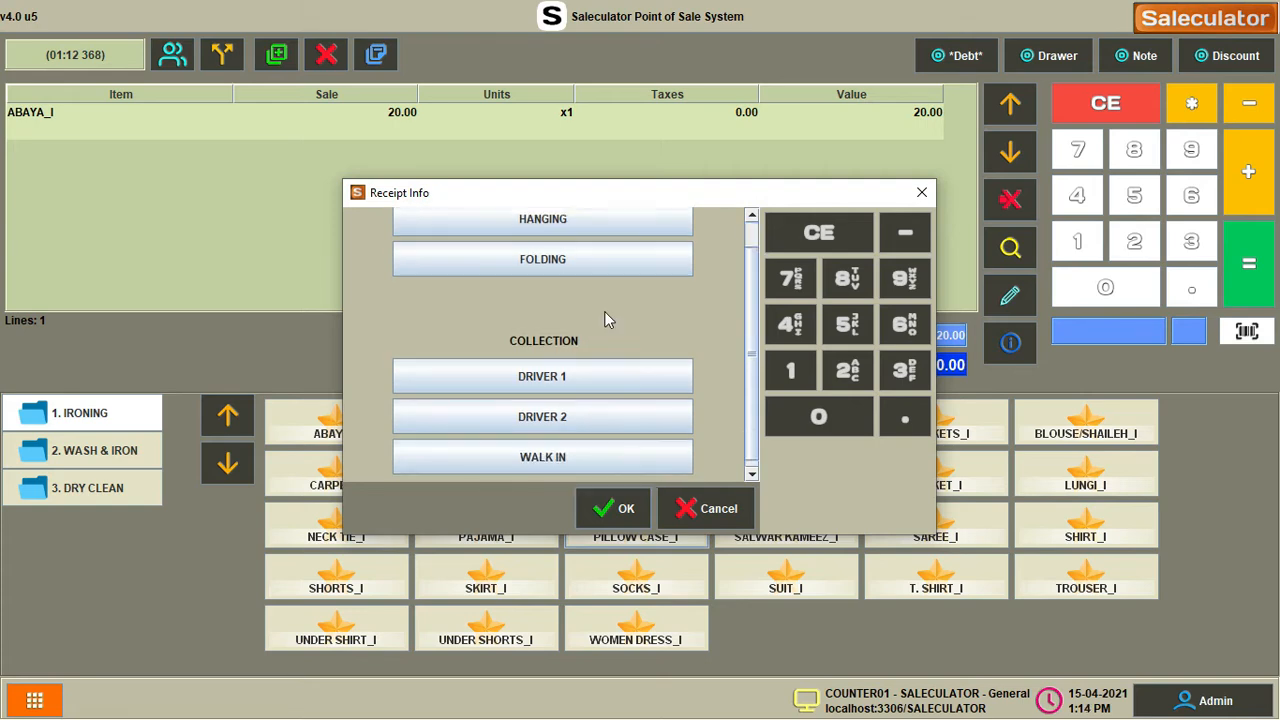
left_click(578, 228)
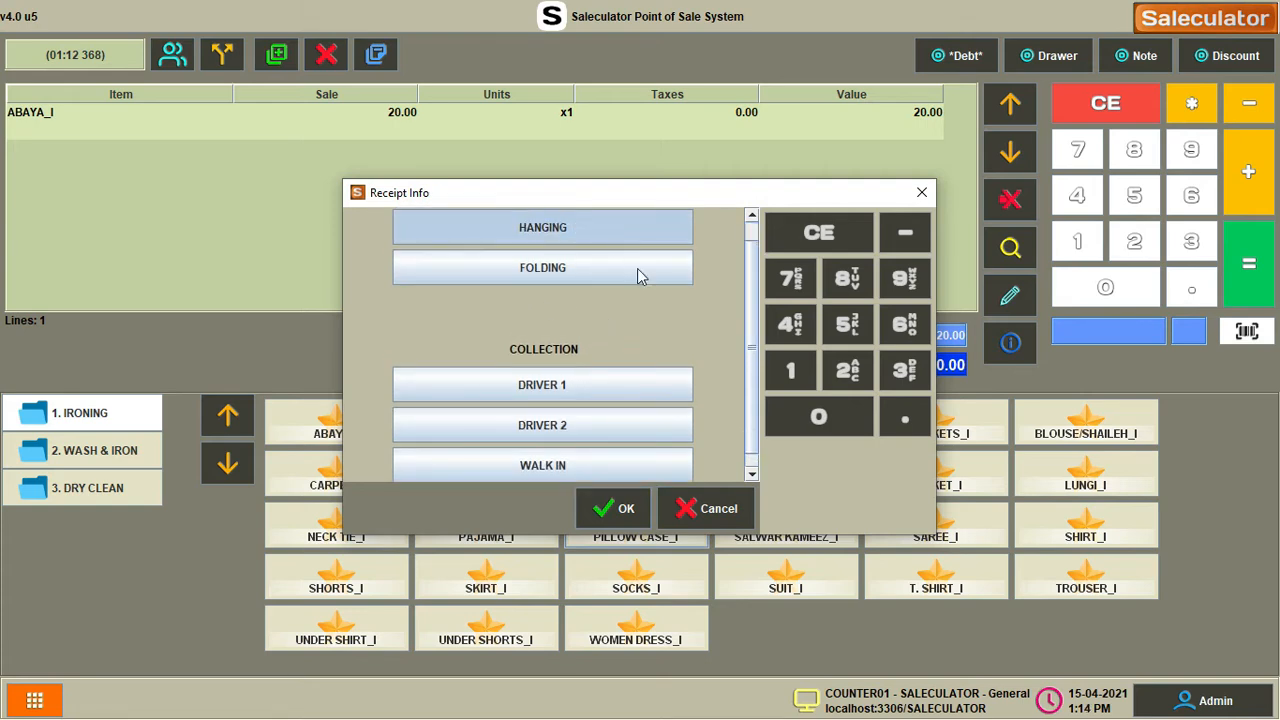
left_click(576, 386)
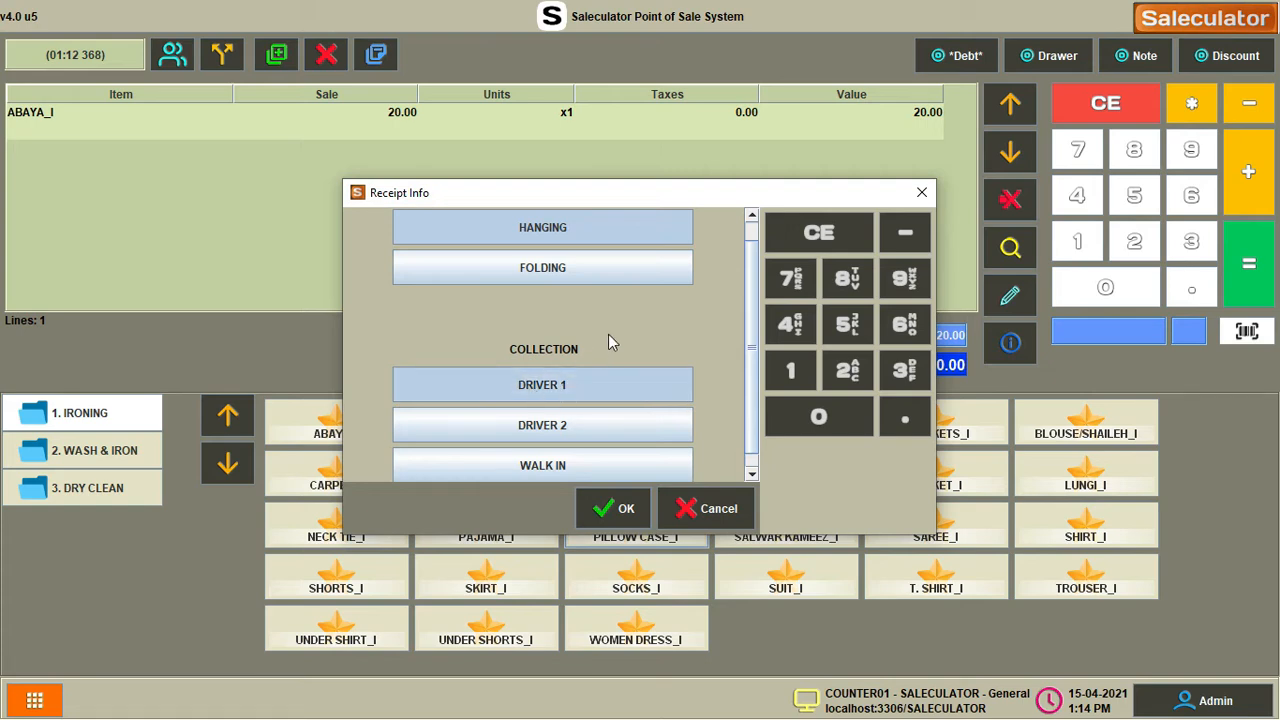
left_click(617, 514)
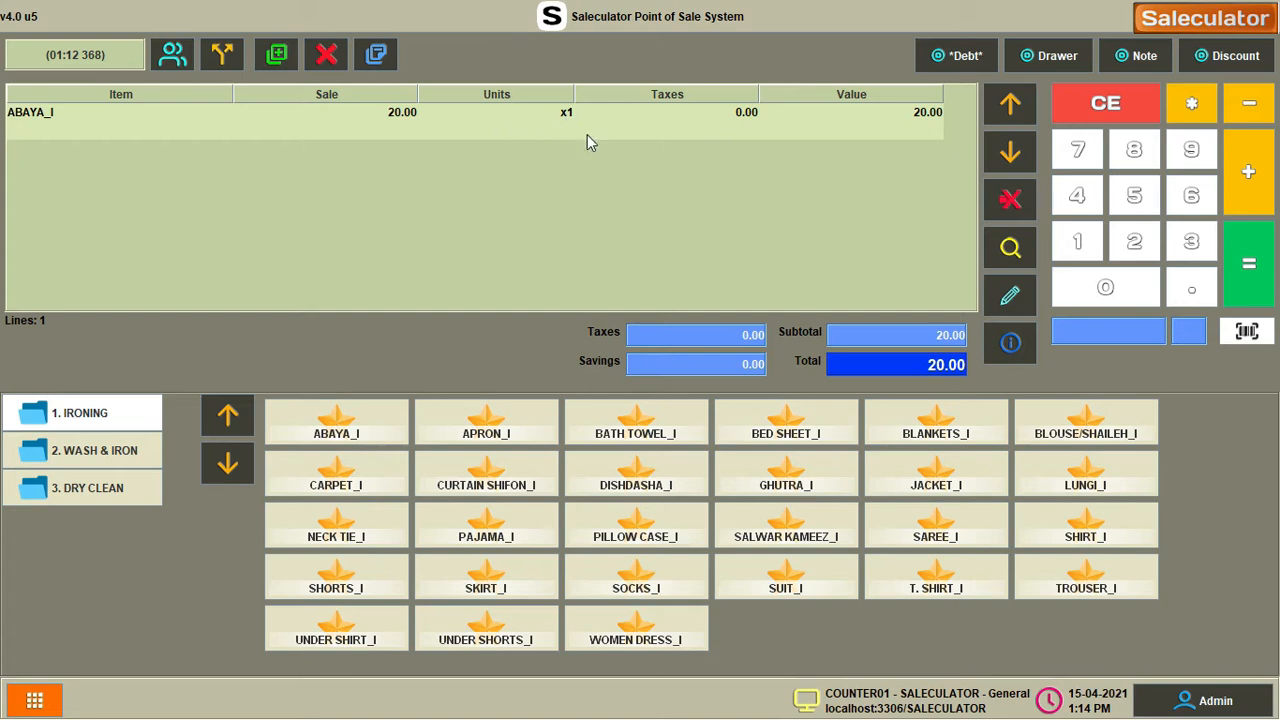
left_click(1258, 197)
left_click(1258, 197)
Close the ABAYA_I sale as debt assigned to the first customer in the full customer list.
left_click(1250, 278)
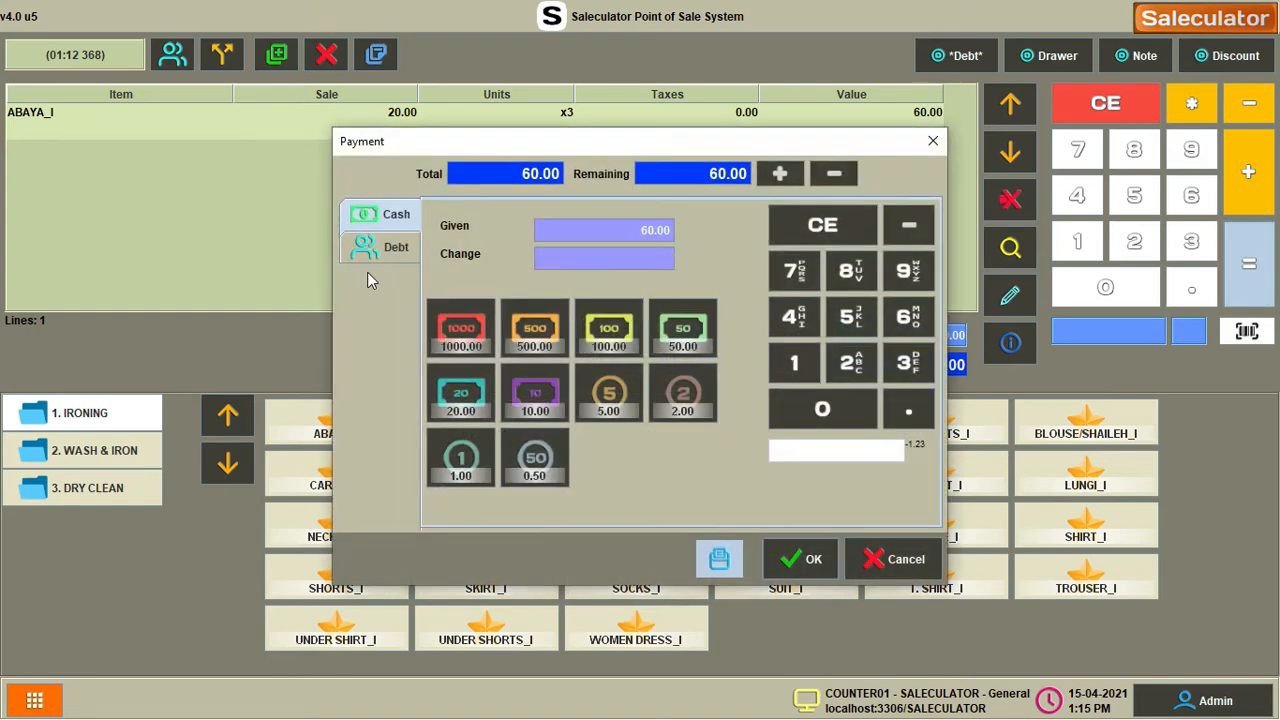
left_click(394, 252)
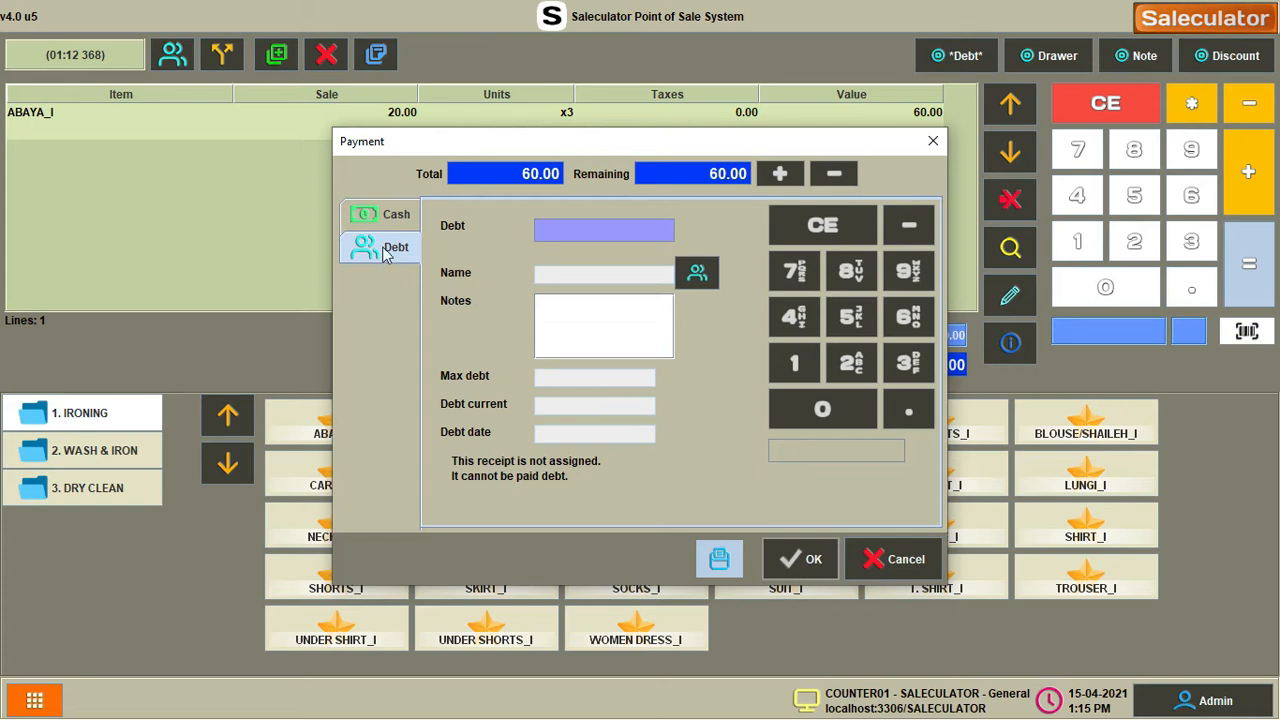
left_click(697, 274)
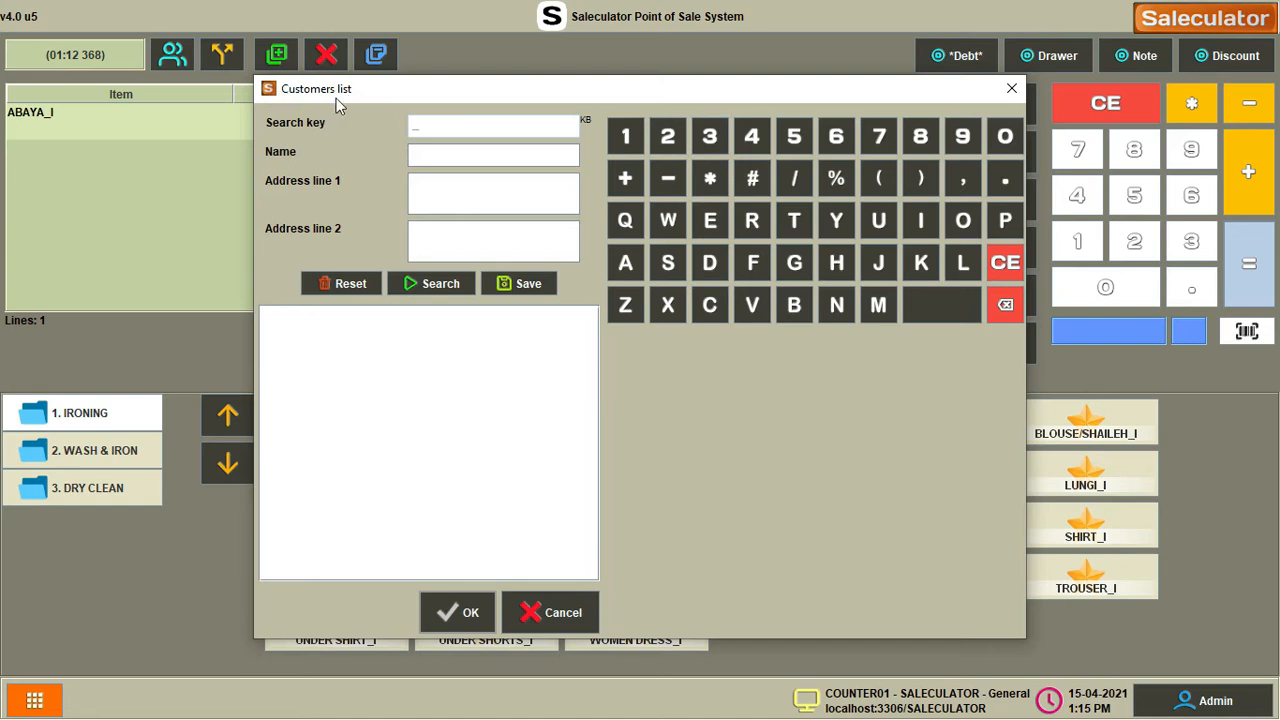
left_click(426, 289)
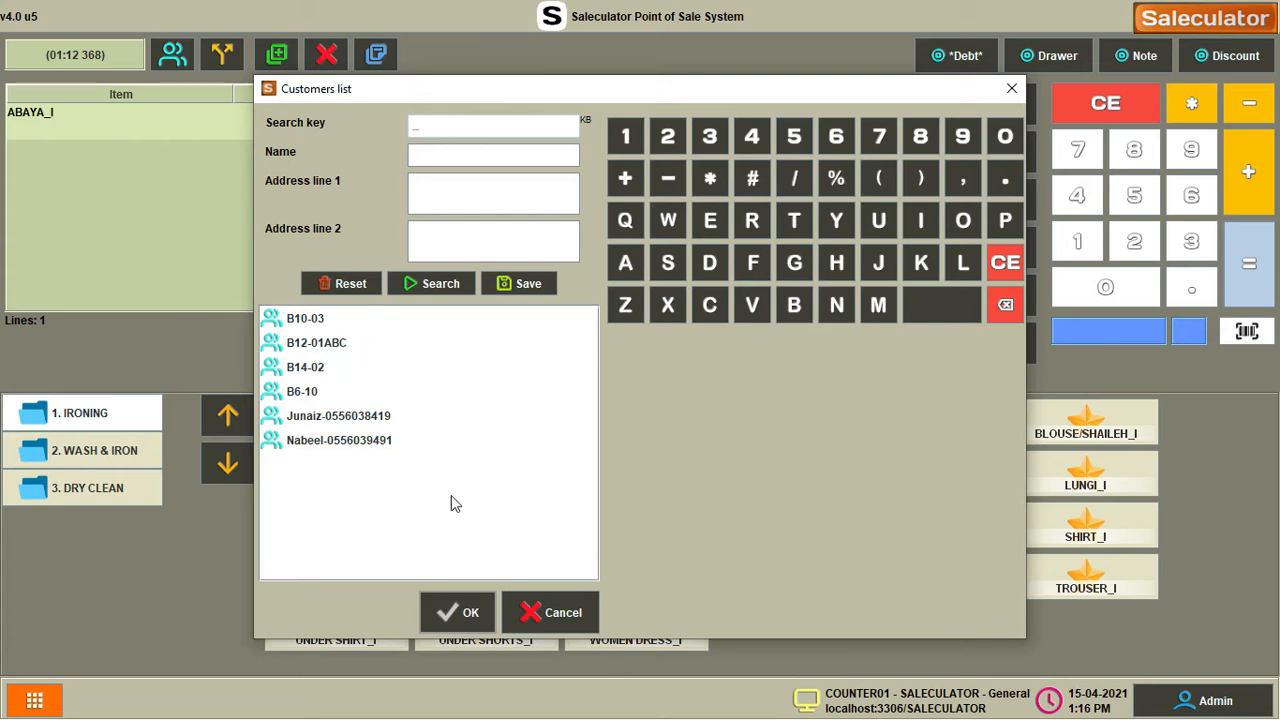
left_click(306, 328)
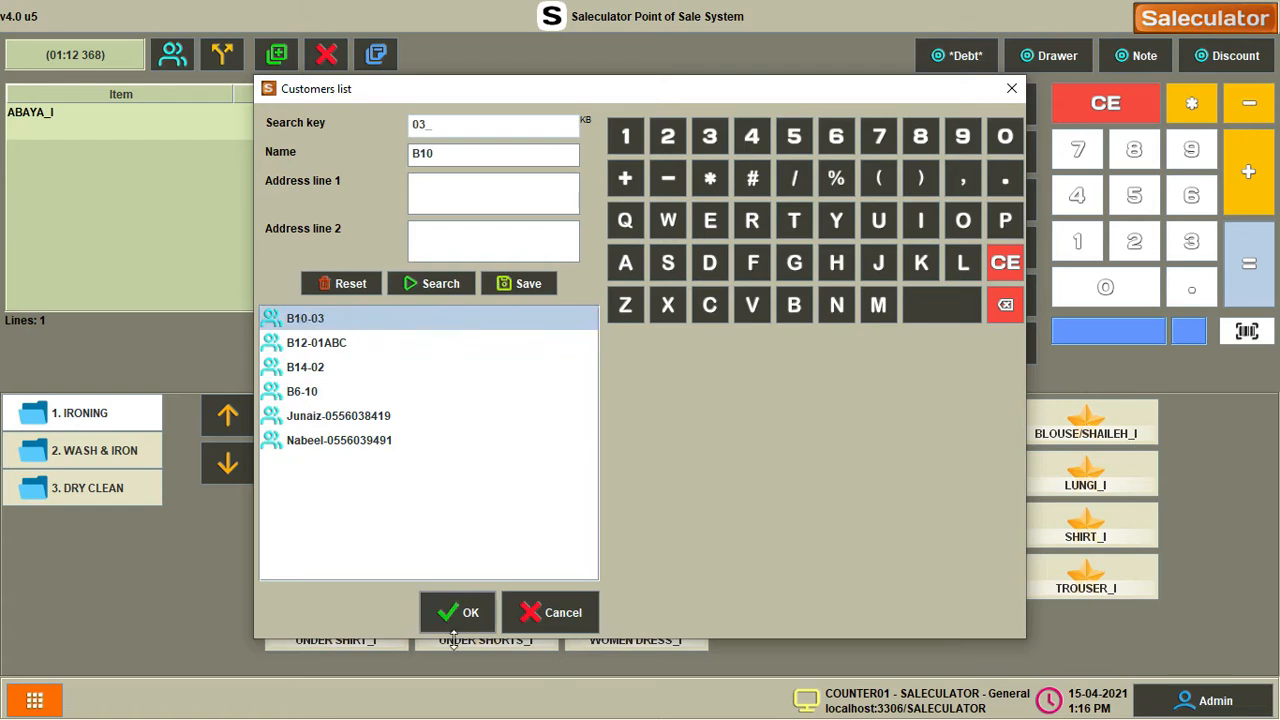
left_click(470, 613)
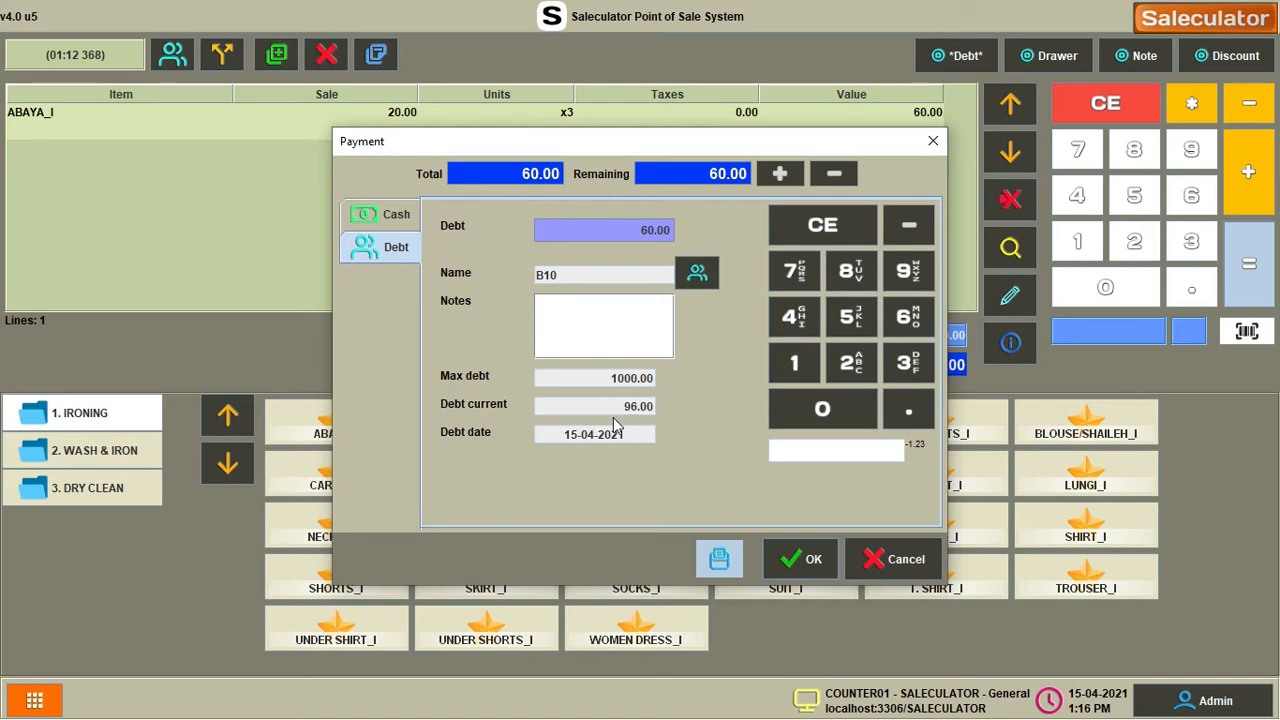
left_click(803, 562)
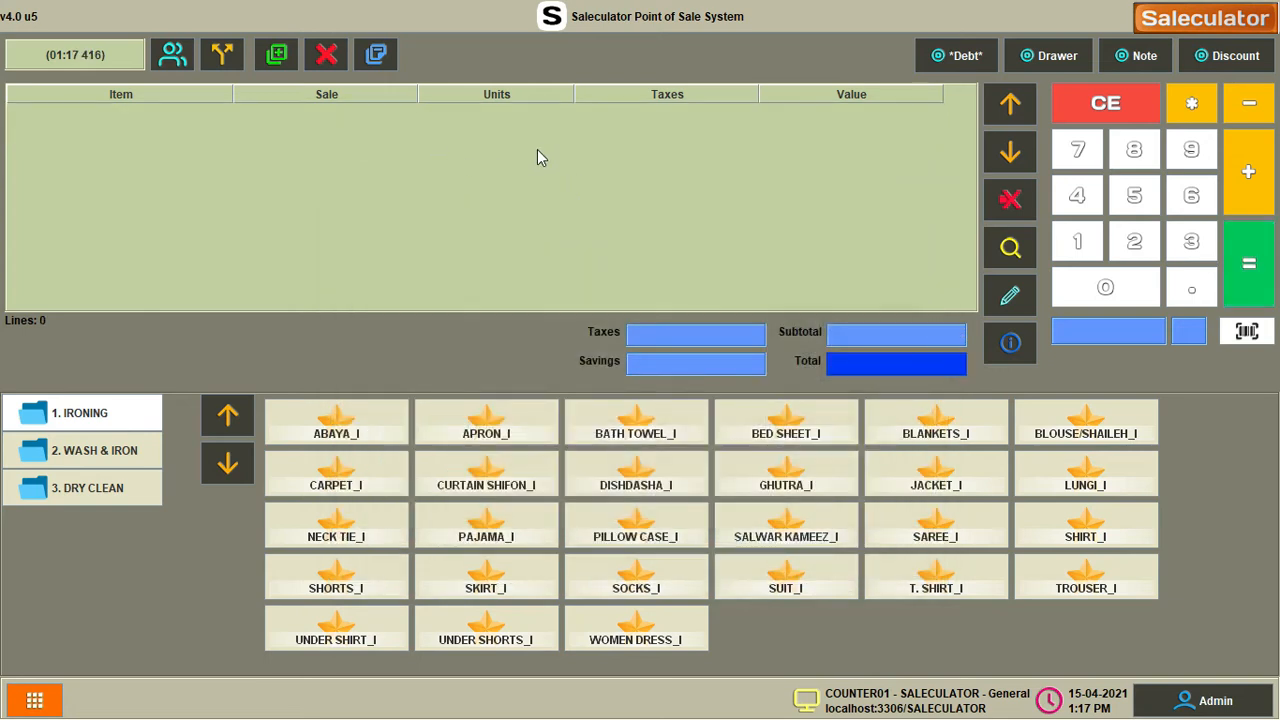
Add PAJAMA_W & I from the WASH & IRON category to the new receipt at a price of 115.
left_click(100, 452)
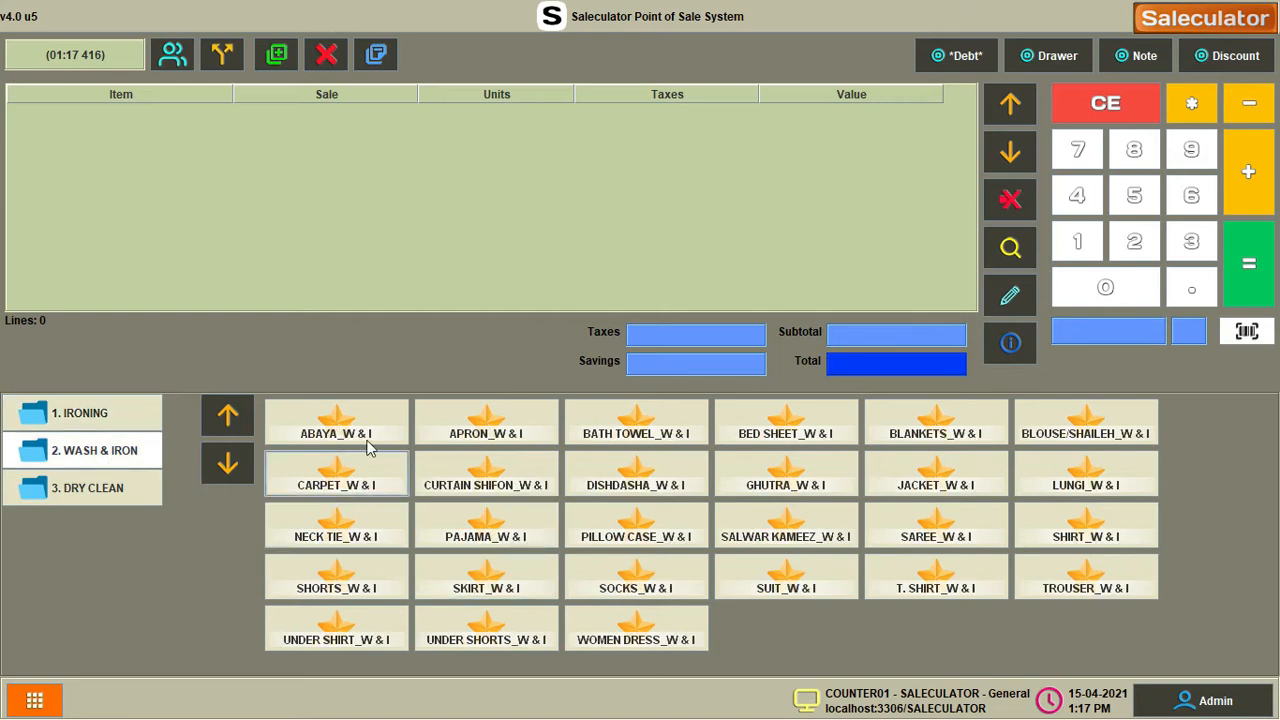
left_click(497, 537)
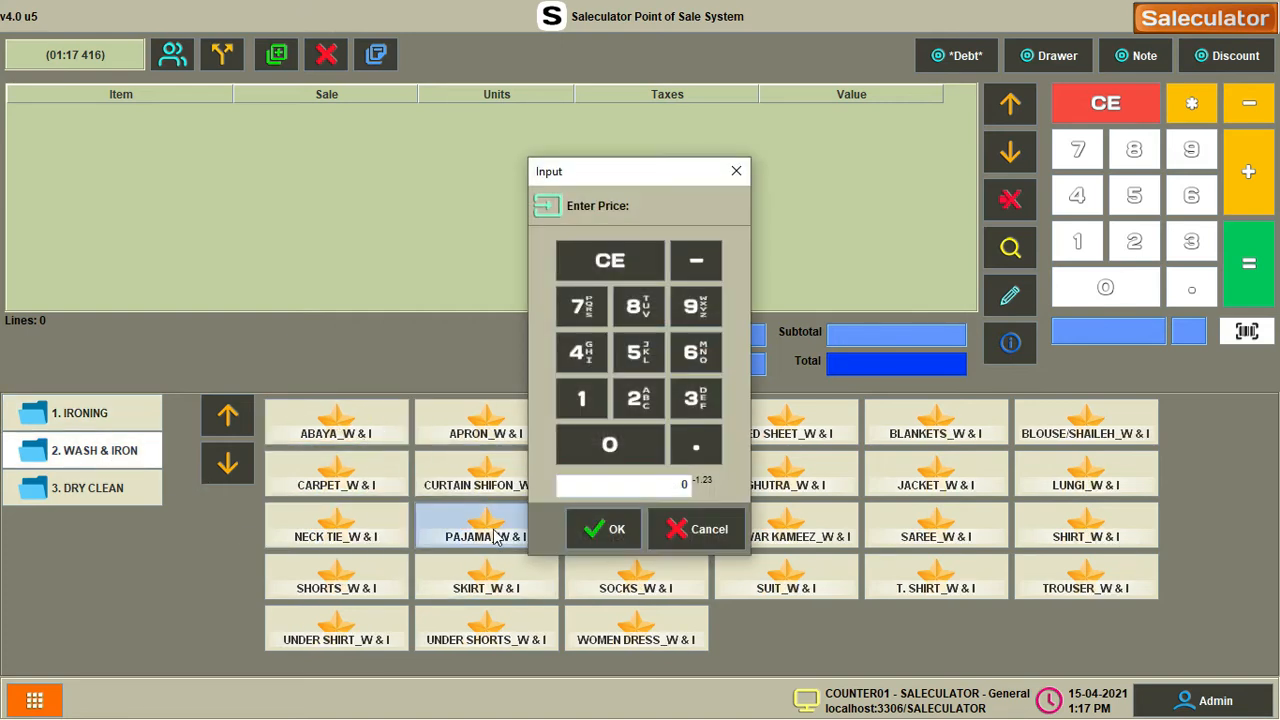
double_click(587, 398)
left_click(638, 358)
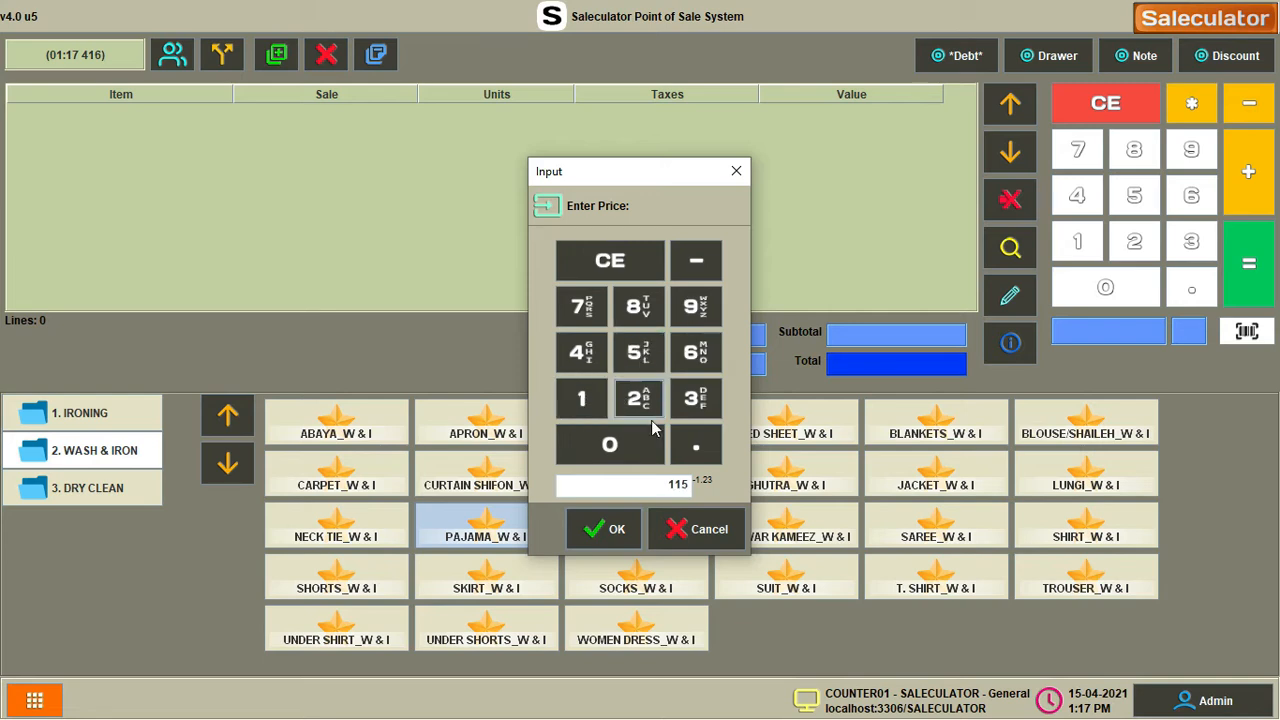
left_click(617, 532)
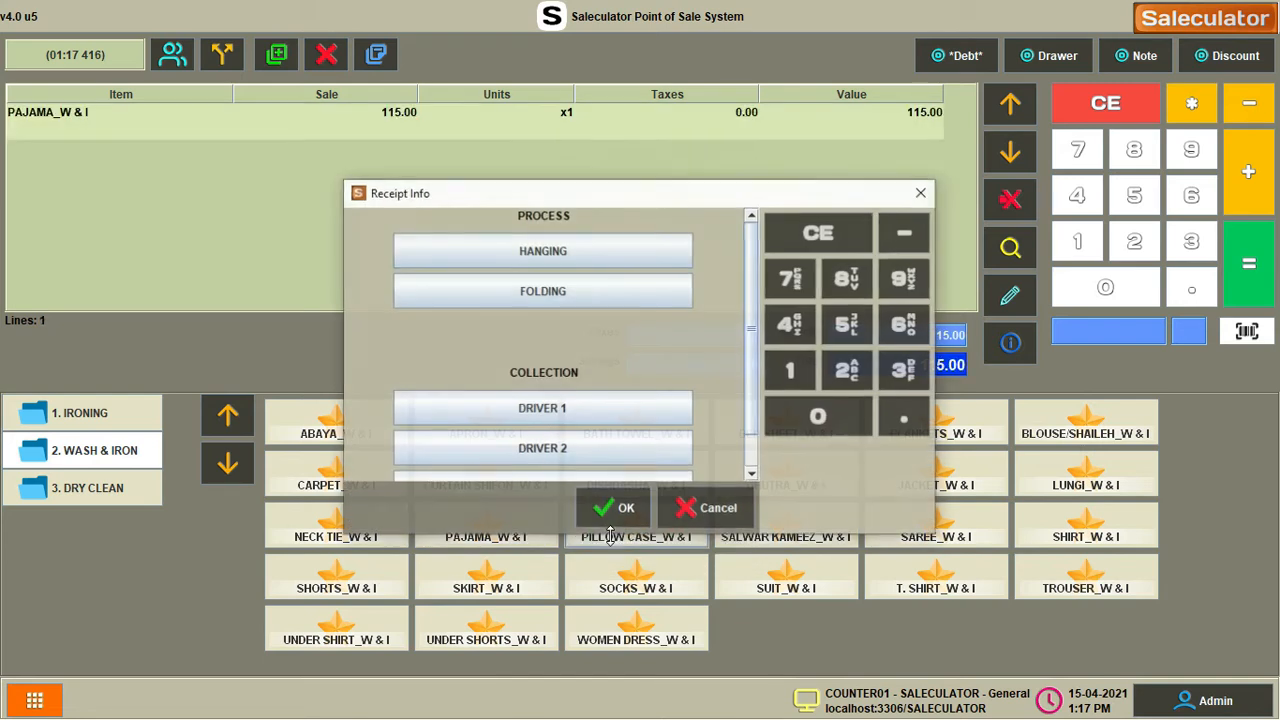
Set the pajama receipt's process to FOLDING and its collection to DRIVER 2.
left_click(569, 294)
scroll(590, 359, "down", 1)
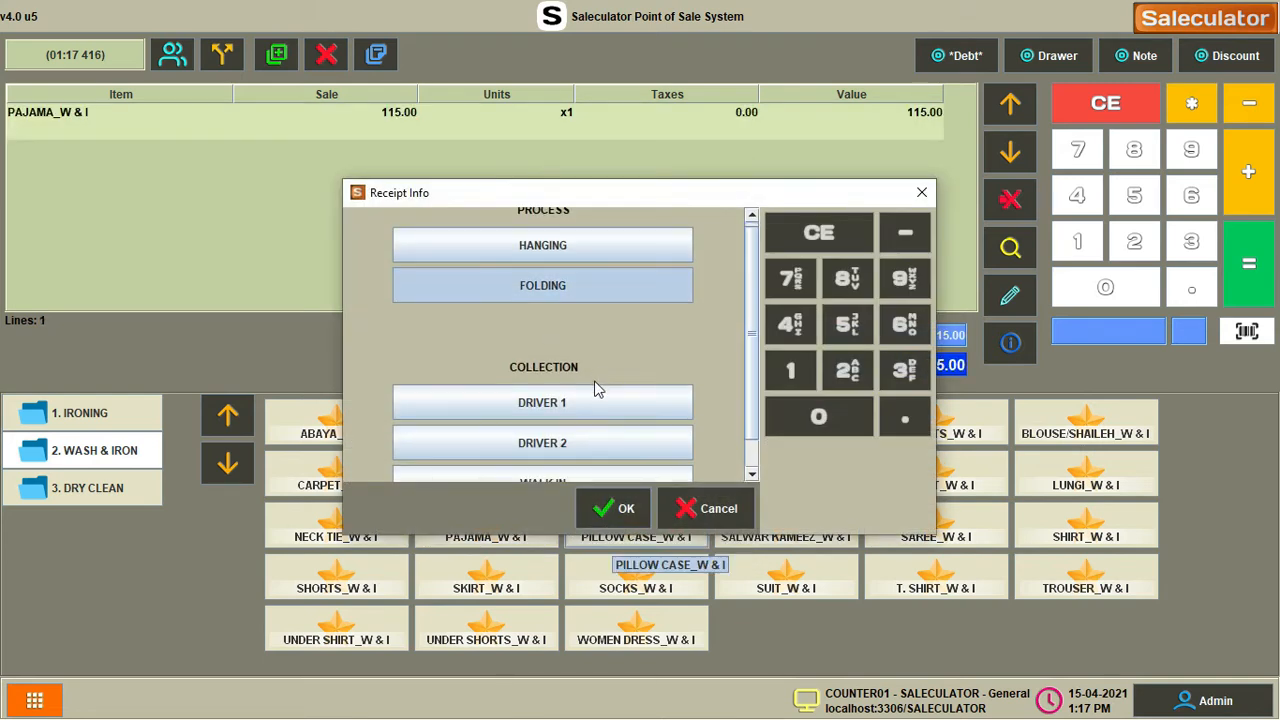
left_click(568, 452)
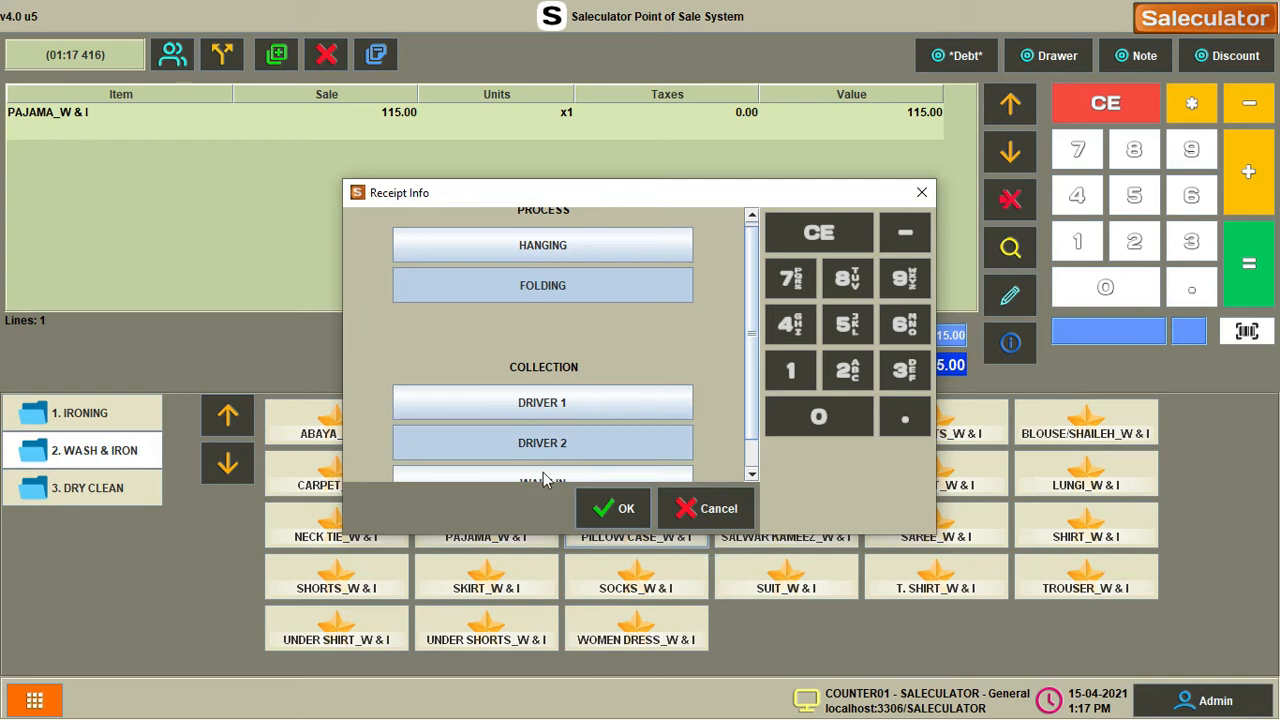
left_click(615, 511)
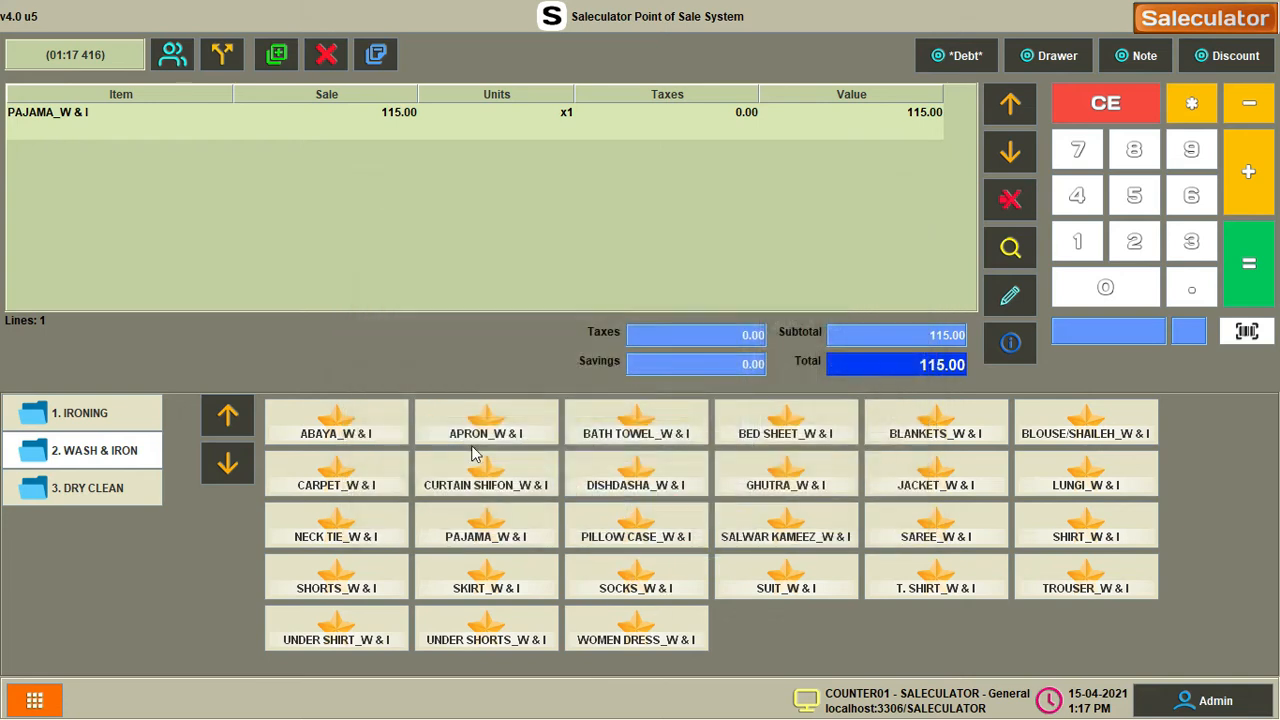
Close the pajama sale as debt assigned to the second customer in the full customer list.
left_click(1257, 262)
left_click(396, 250)
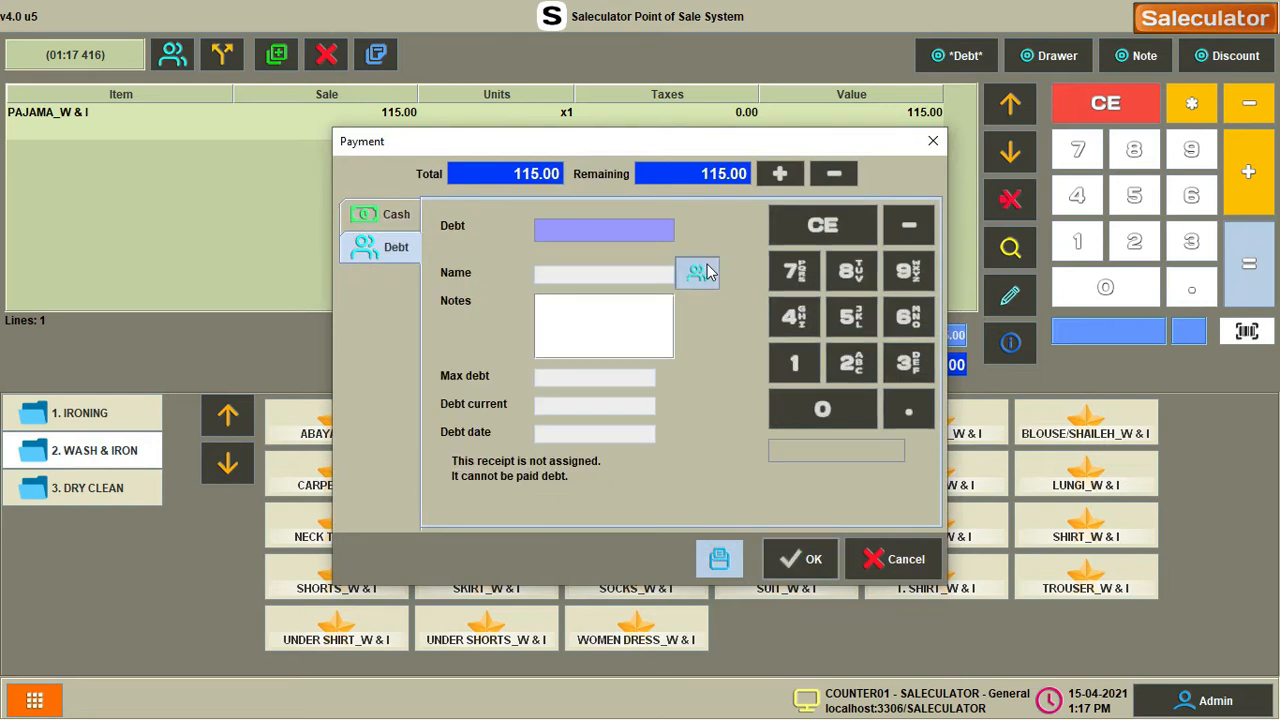
left_click(431, 285)
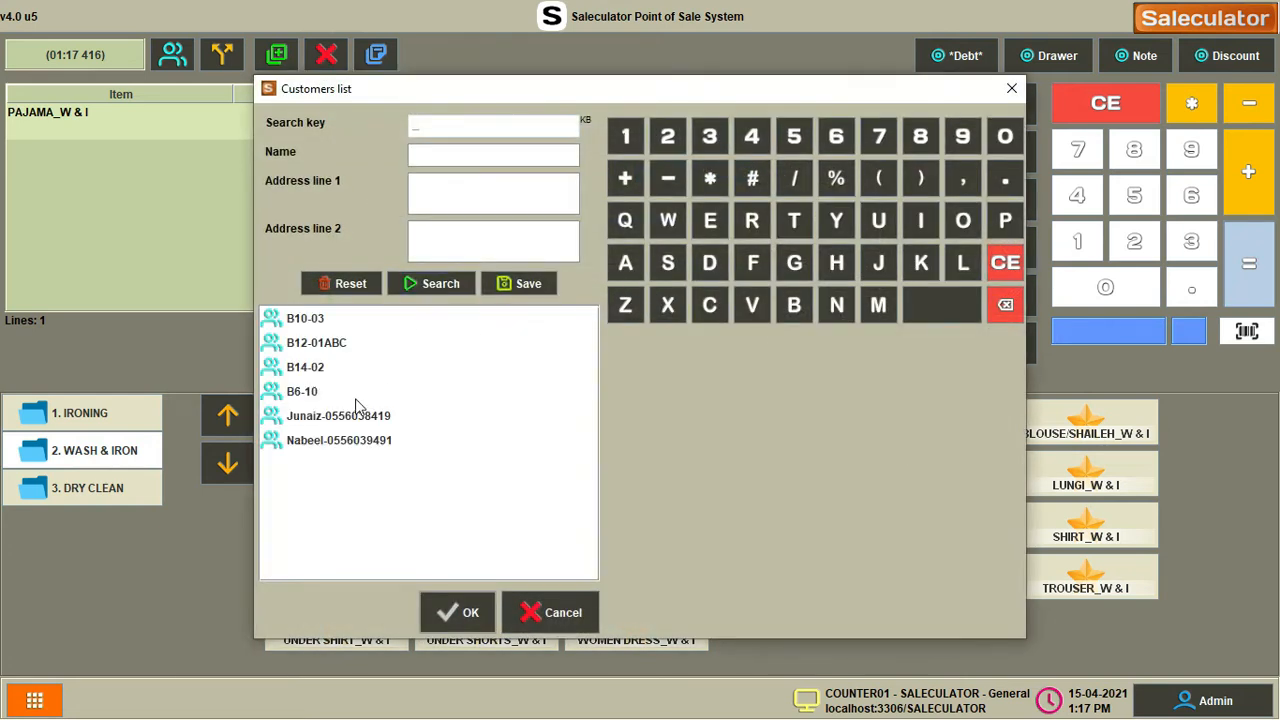
left_click(305, 343)
left_click(465, 612)
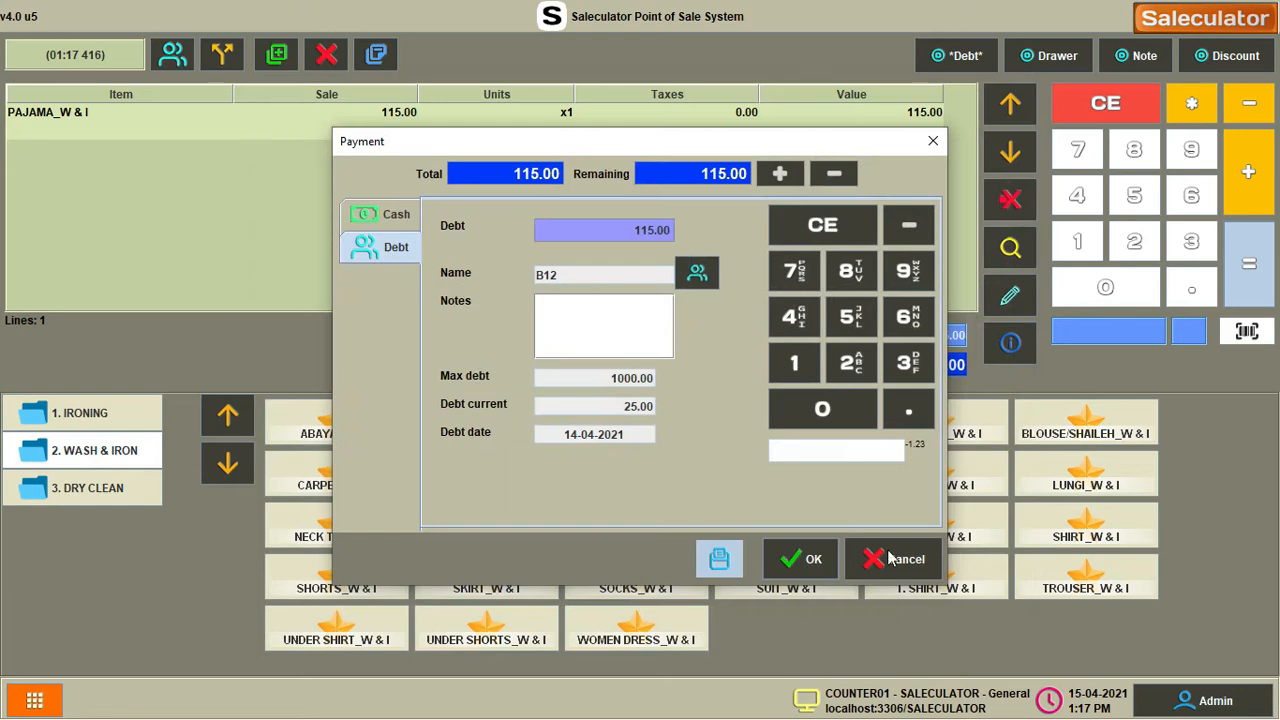
left_click(808, 563)
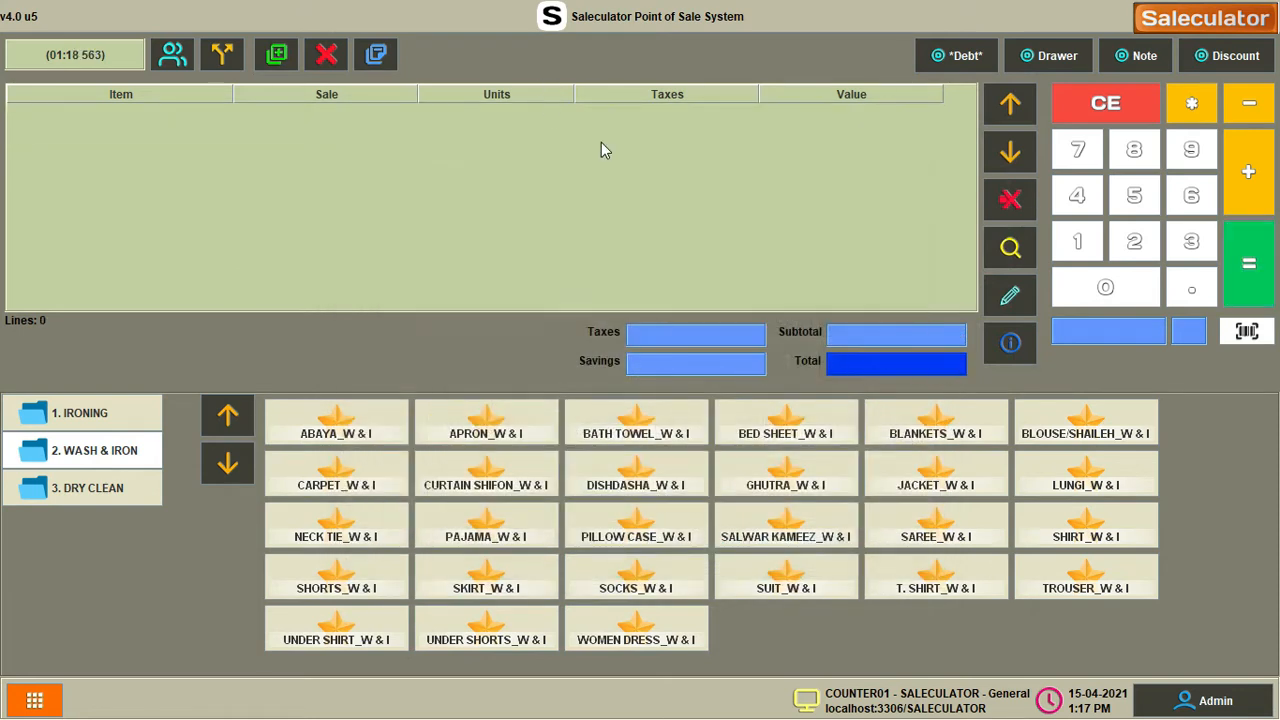
Add SHORTS_DC from the DRY CLEAN category to the new receipt at a price of 10.
left_click(80, 496)
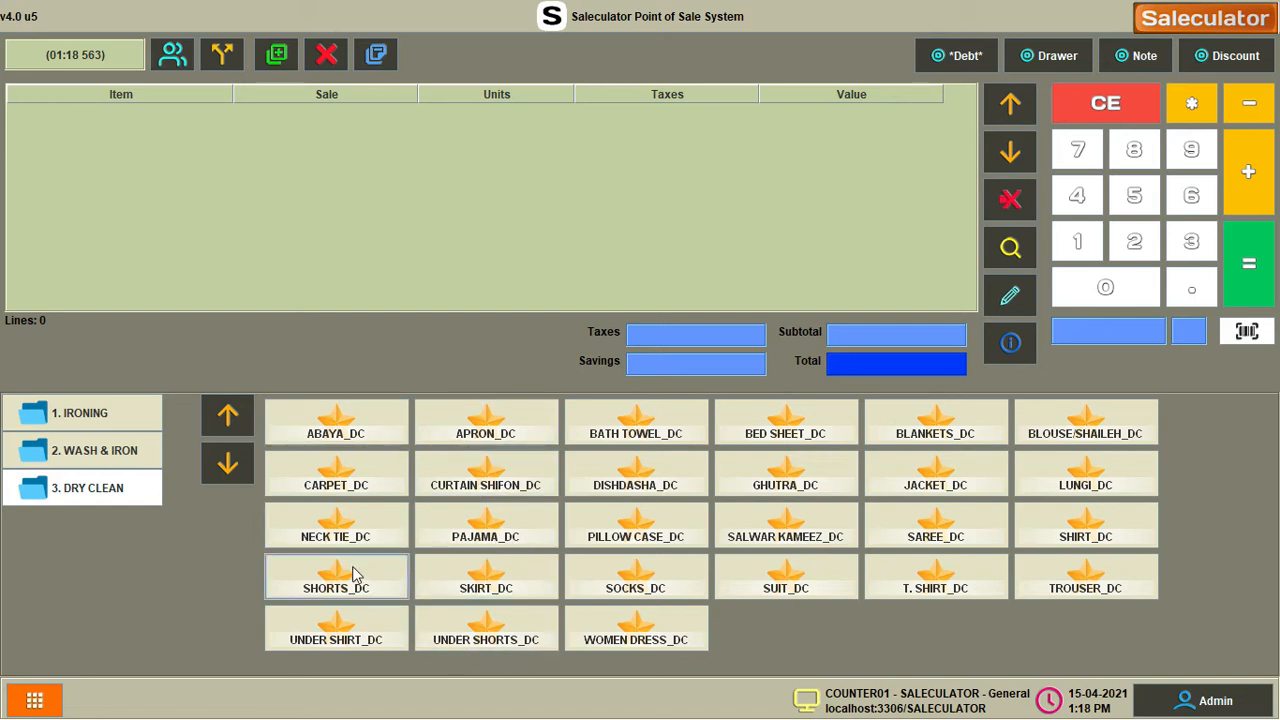
left_click(375, 587)
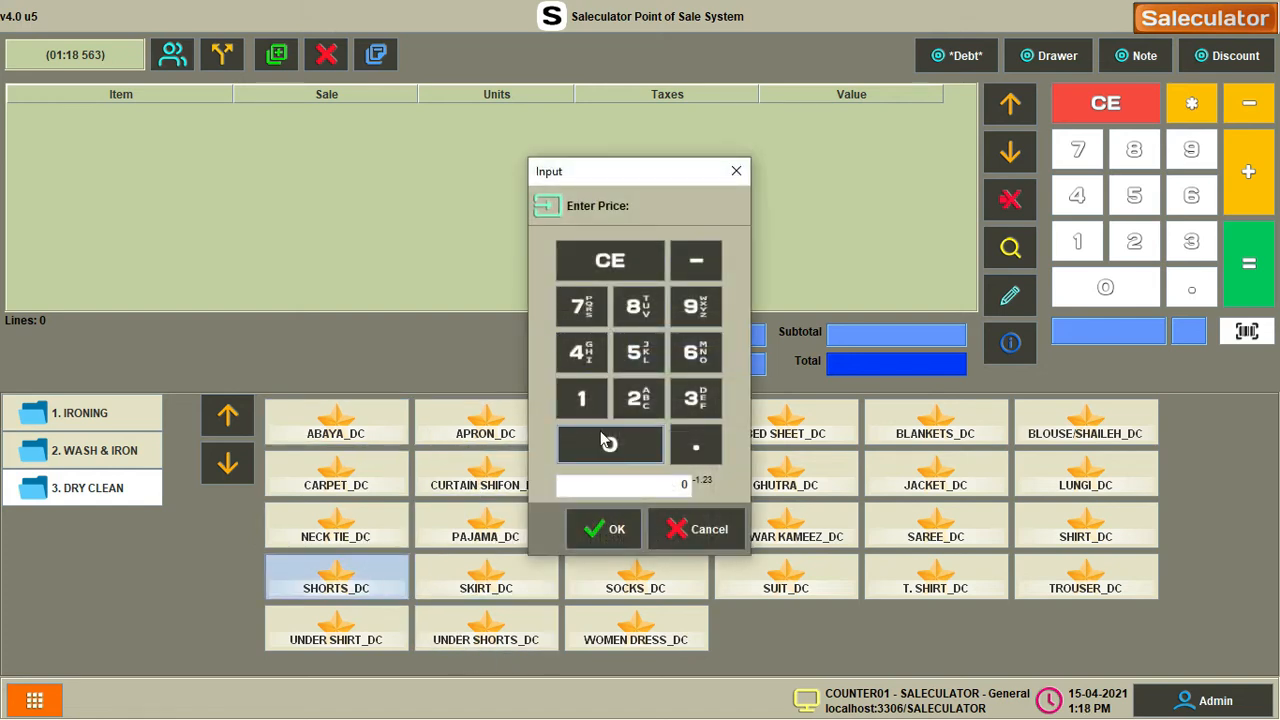
left_click(598, 404)
left_click(612, 440)
left_click(606, 530)
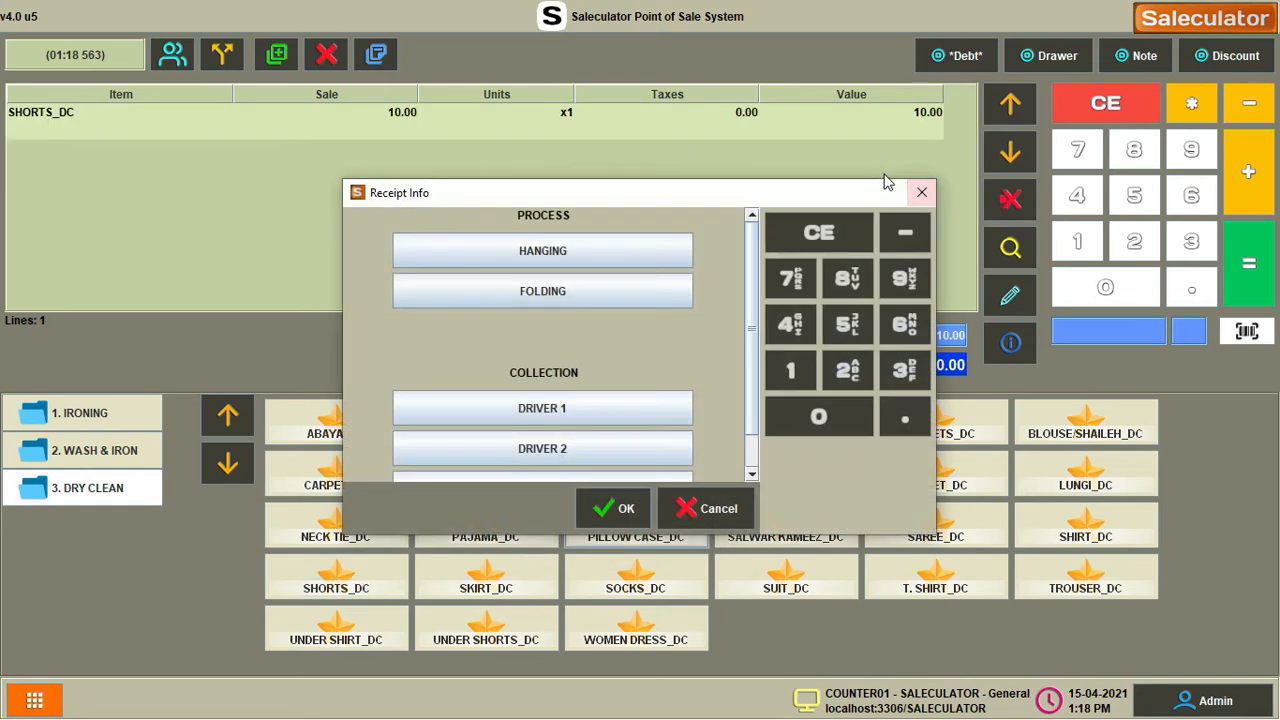
Set the shorts receipt's process to FOLDING and its collection to DRIVER 1.
left_click(538, 290)
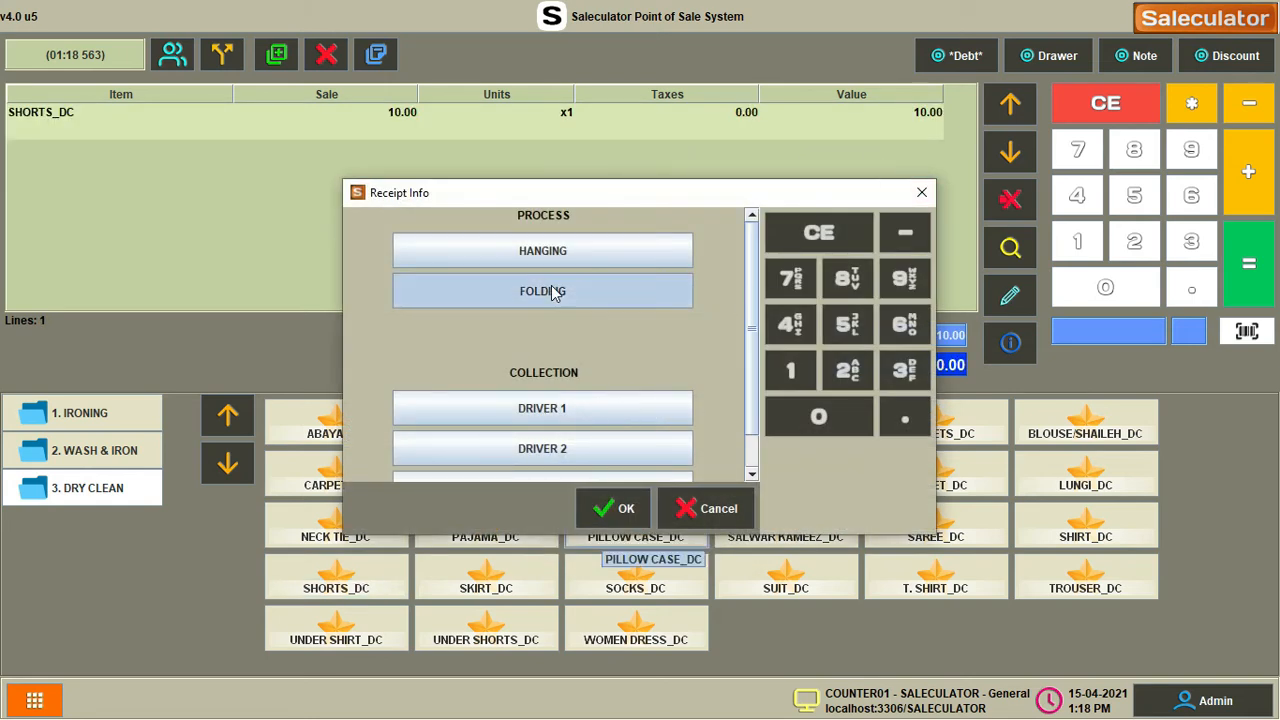
scroll(540, 440, "down", 1)
left_click(557, 377)
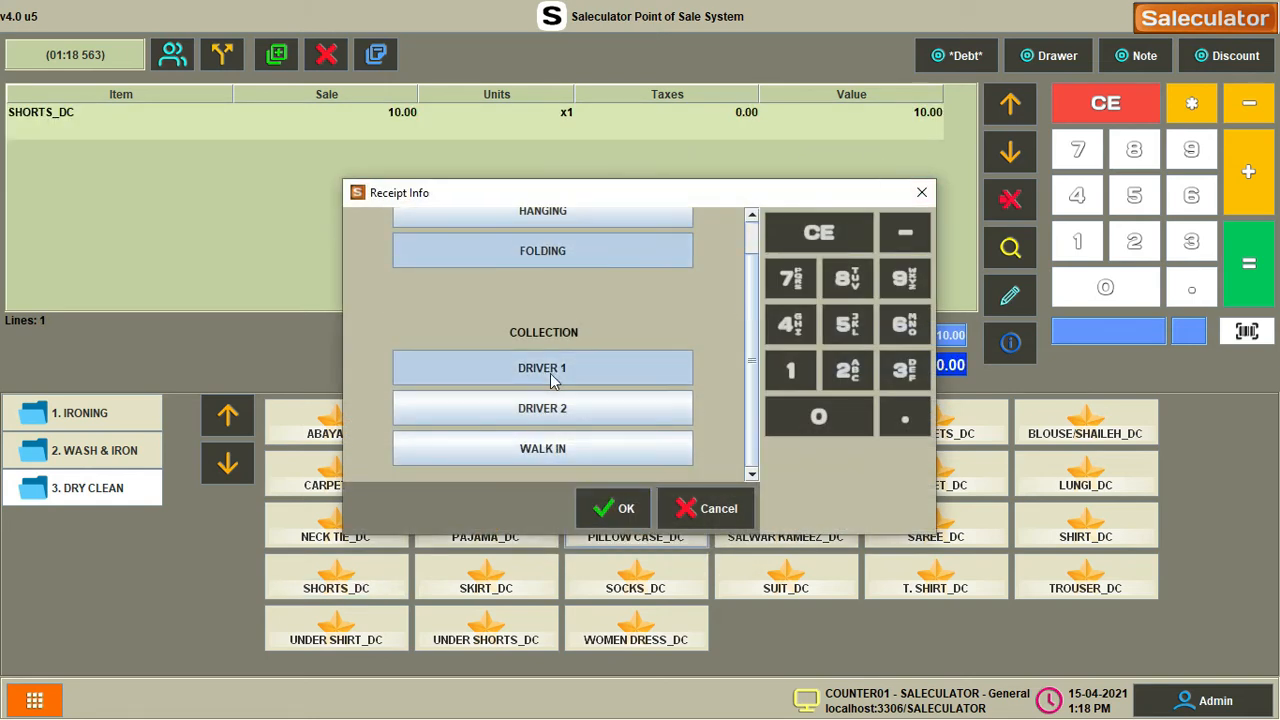
left_click(627, 512)
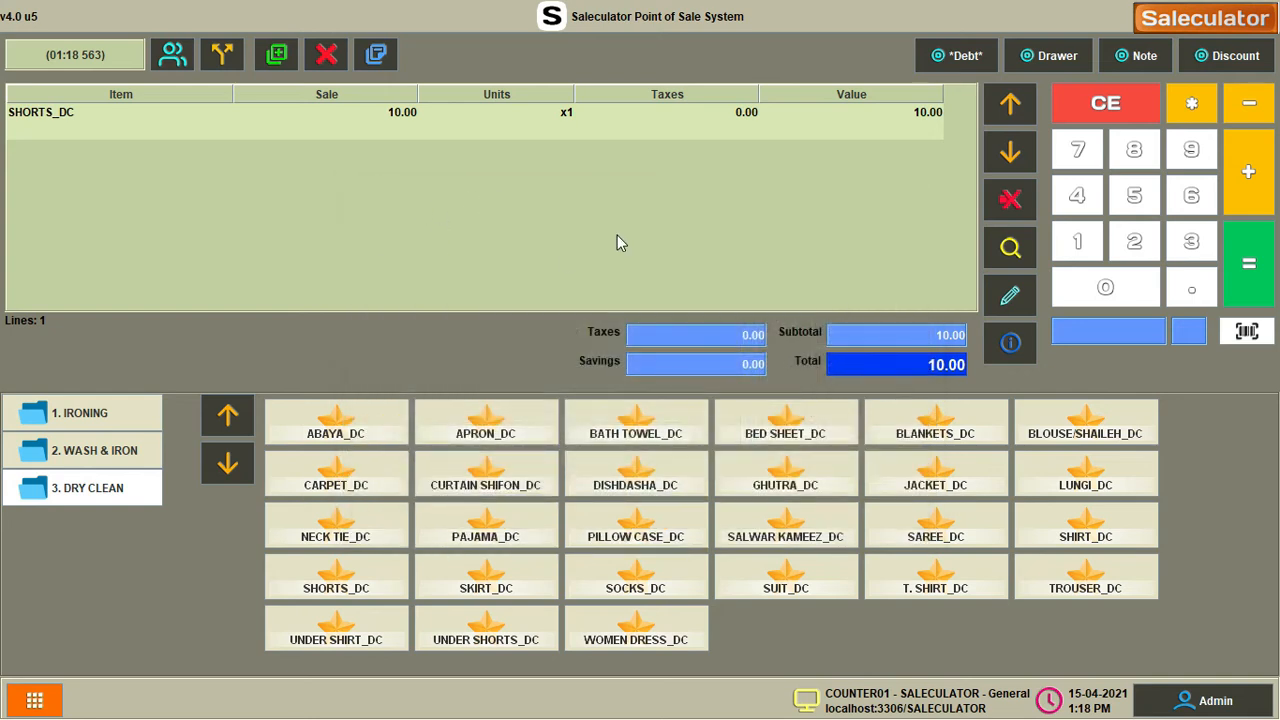
Raise the SHORTS_DC quantity to 2 and close the sale as a cash payment.
left_click(1236, 182)
left_click(1248, 263)
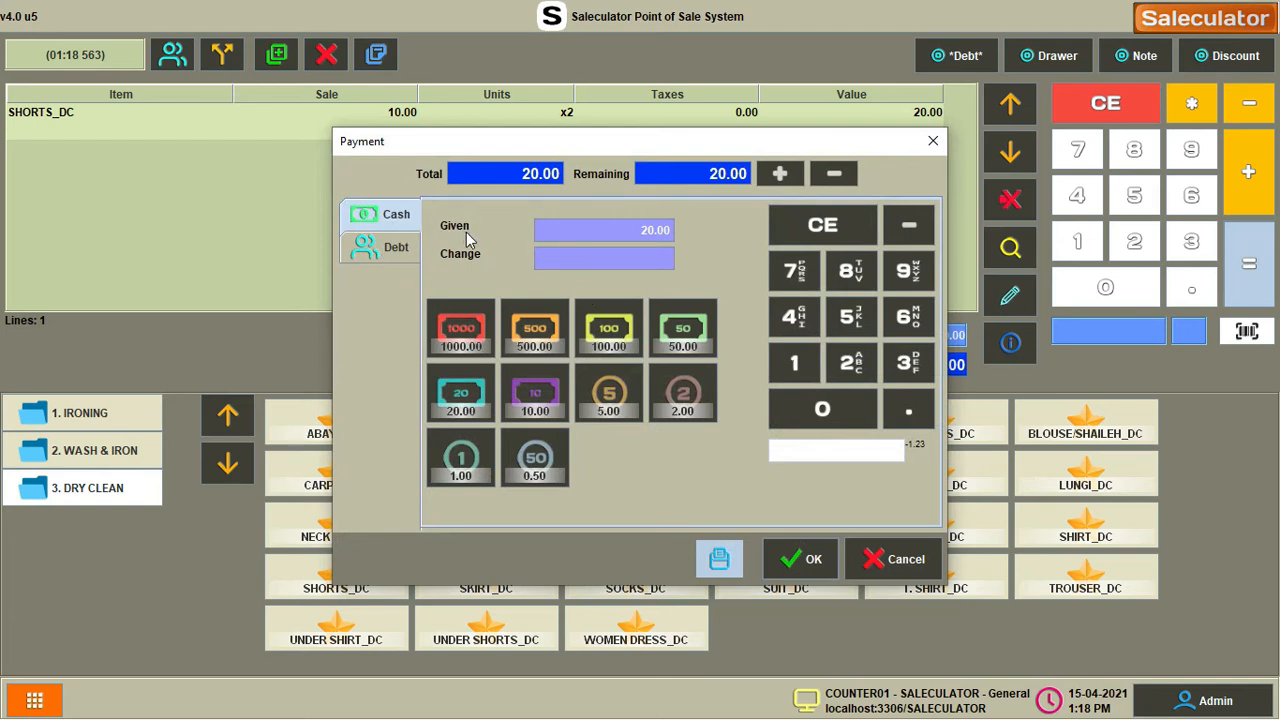
left_click(805, 560)
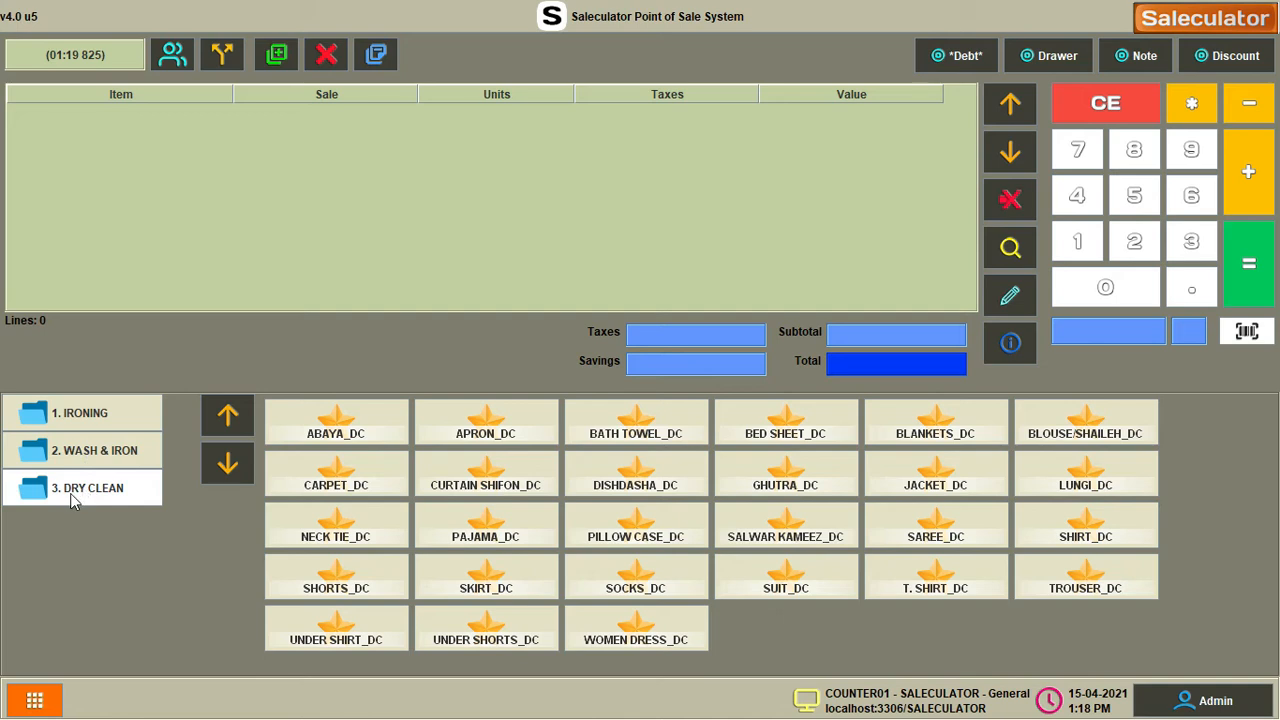
Sell two SKIRT_W & I items from the WASH & IRON category at a price of 17 and close the sale as cash.
left_click(99, 457)
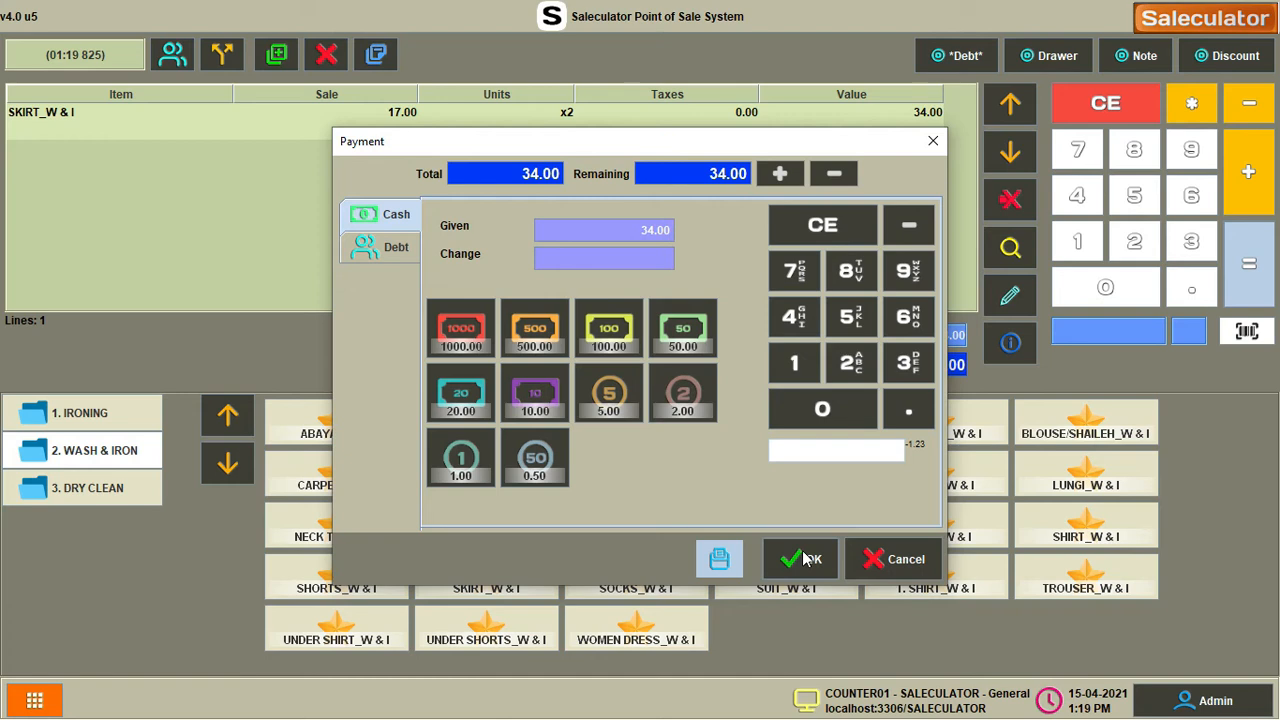
left_click(806, 559)
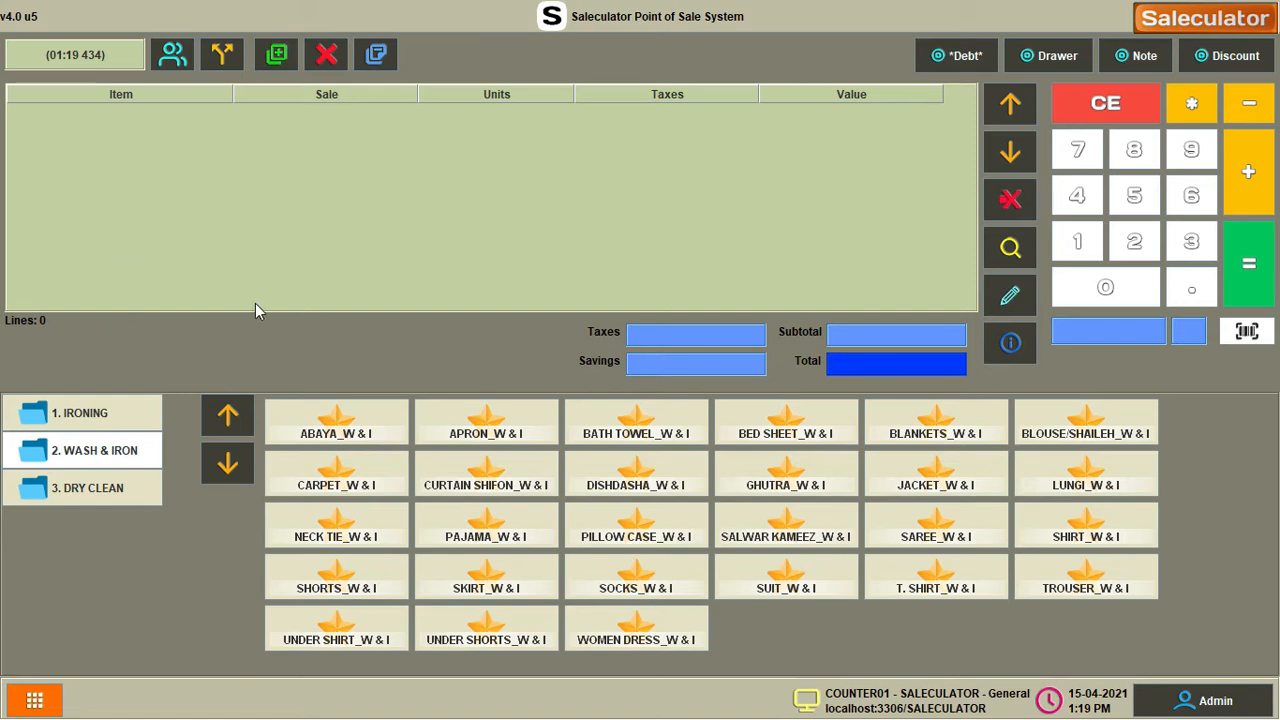
Open the Close cash report and review the cash and debt payments.
left_click(34, 700)
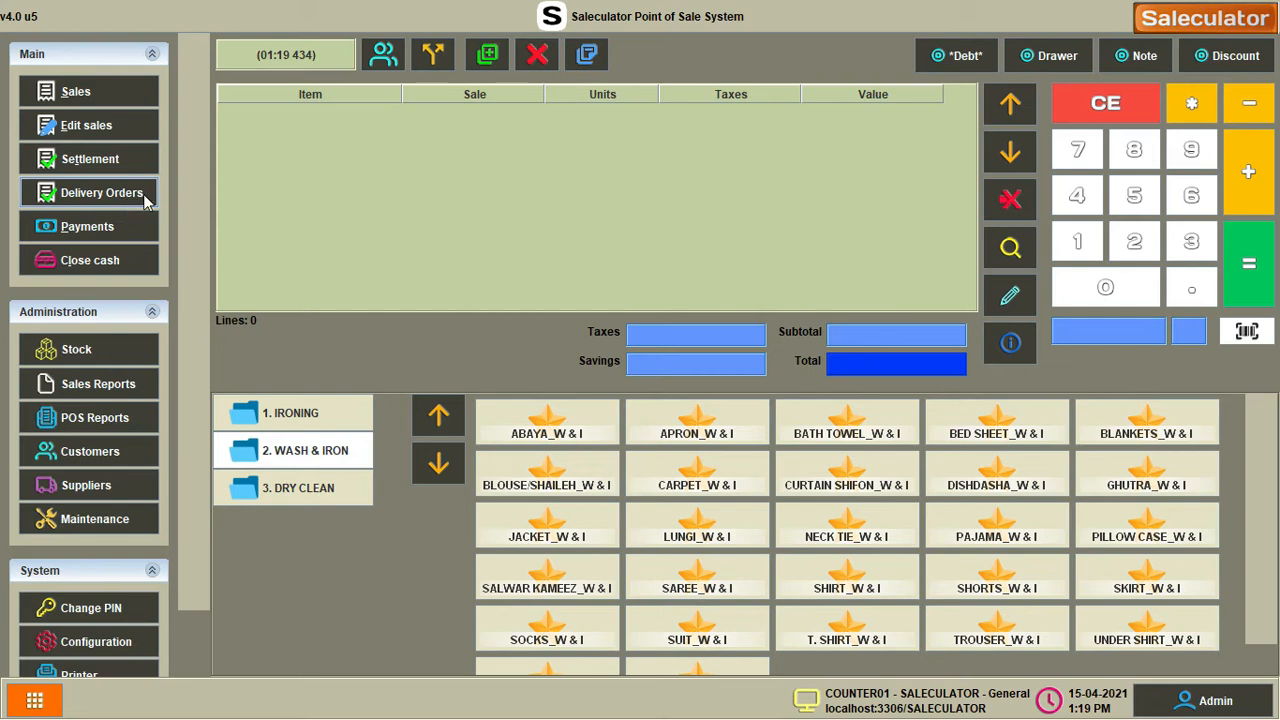
left_click(100, 262)
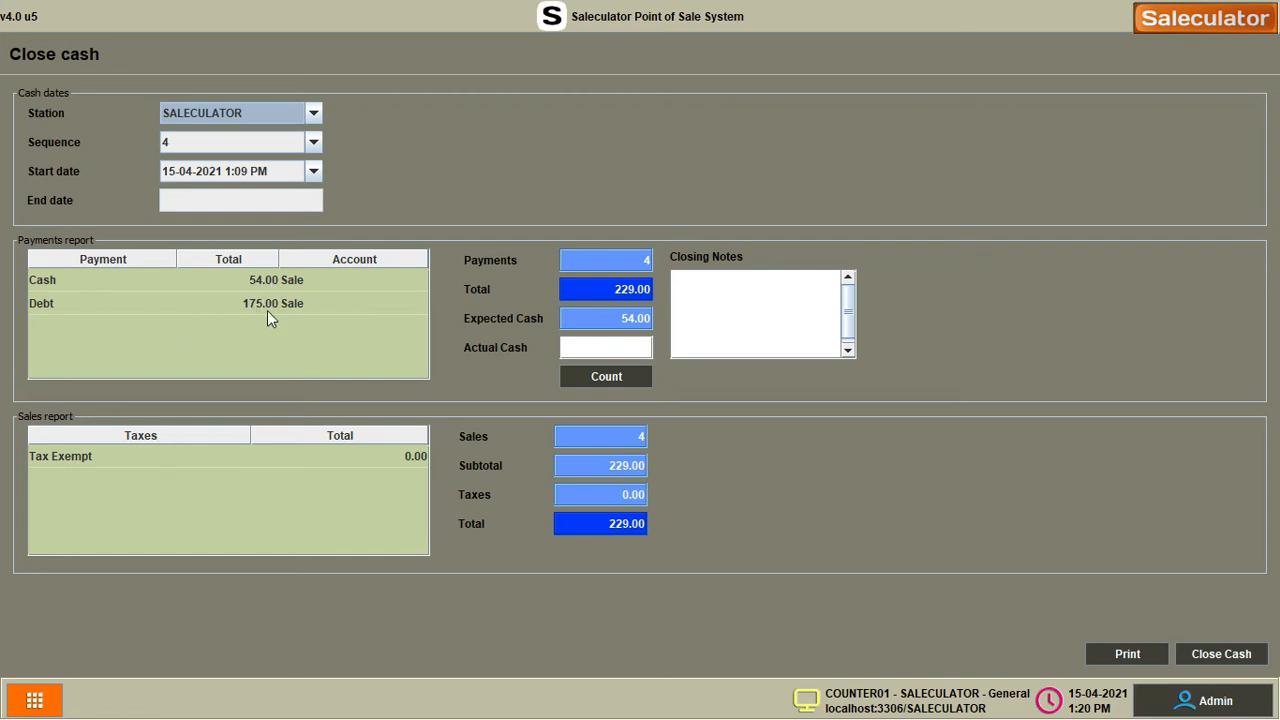
In Settlement, reload the unsettled orders for the previous 30 days and for all sequences.
left_click(117, 198)
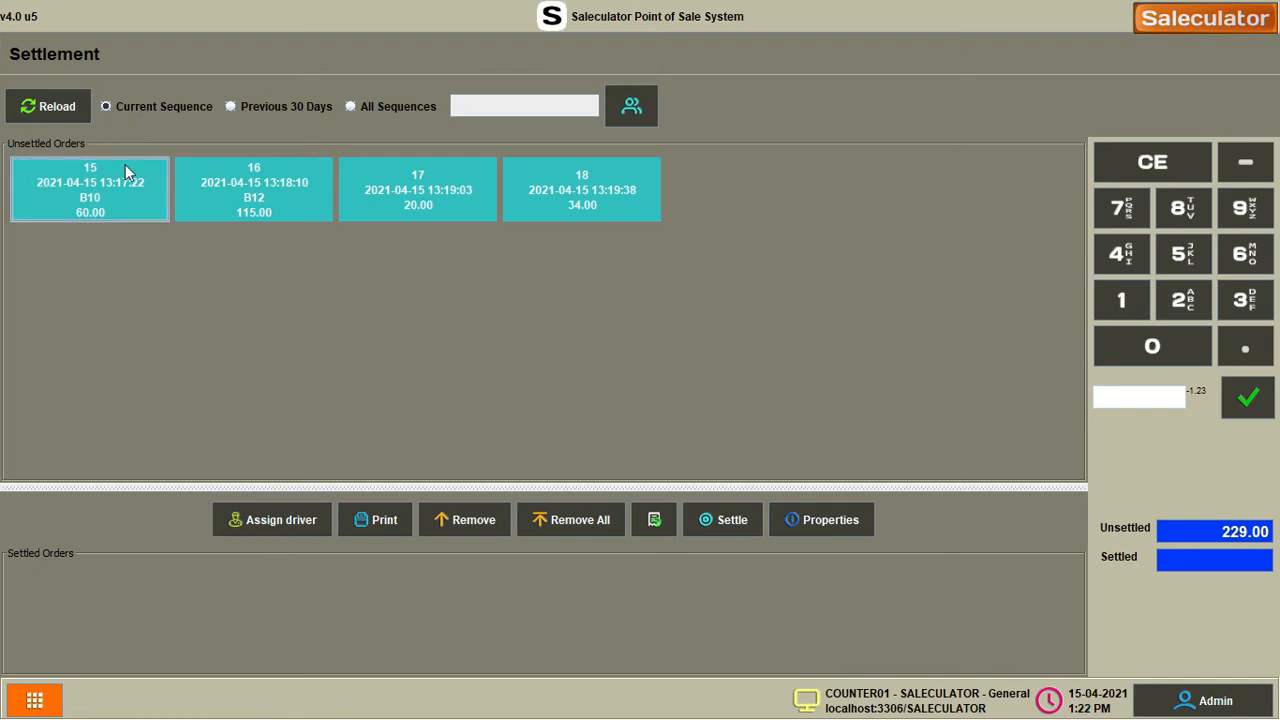
left_click(232, 114)
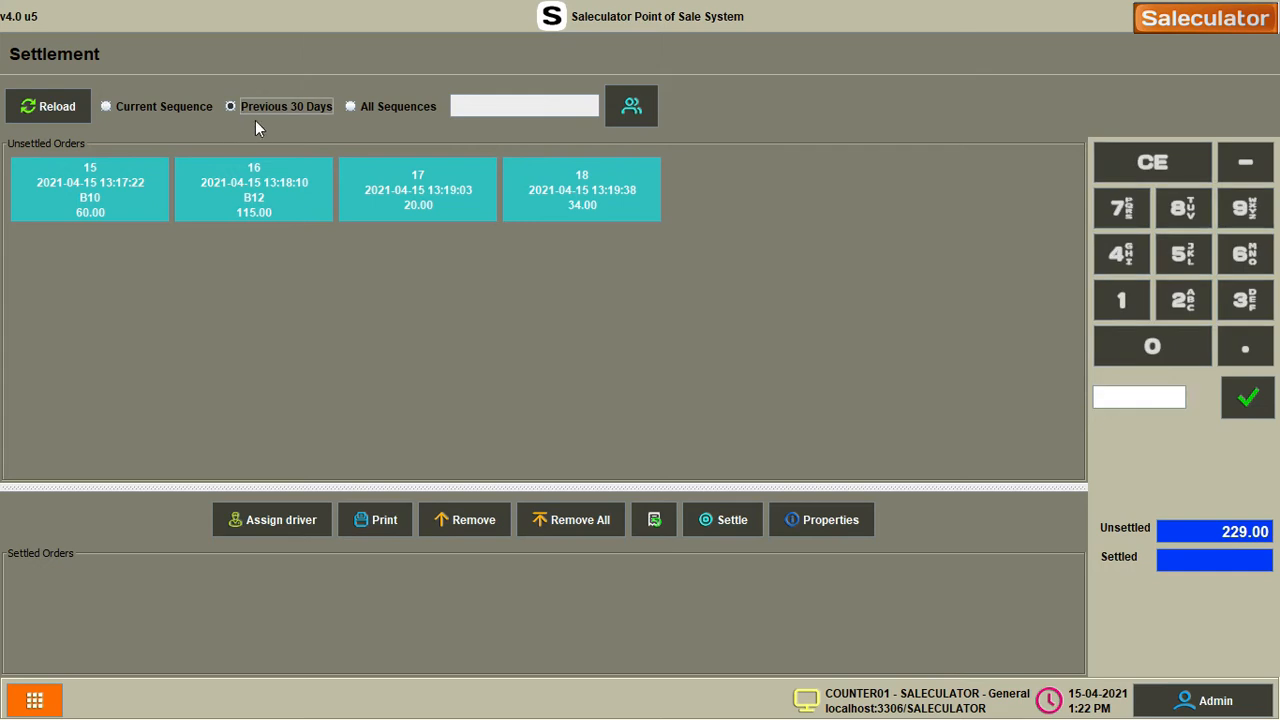
left_click(54, 116)
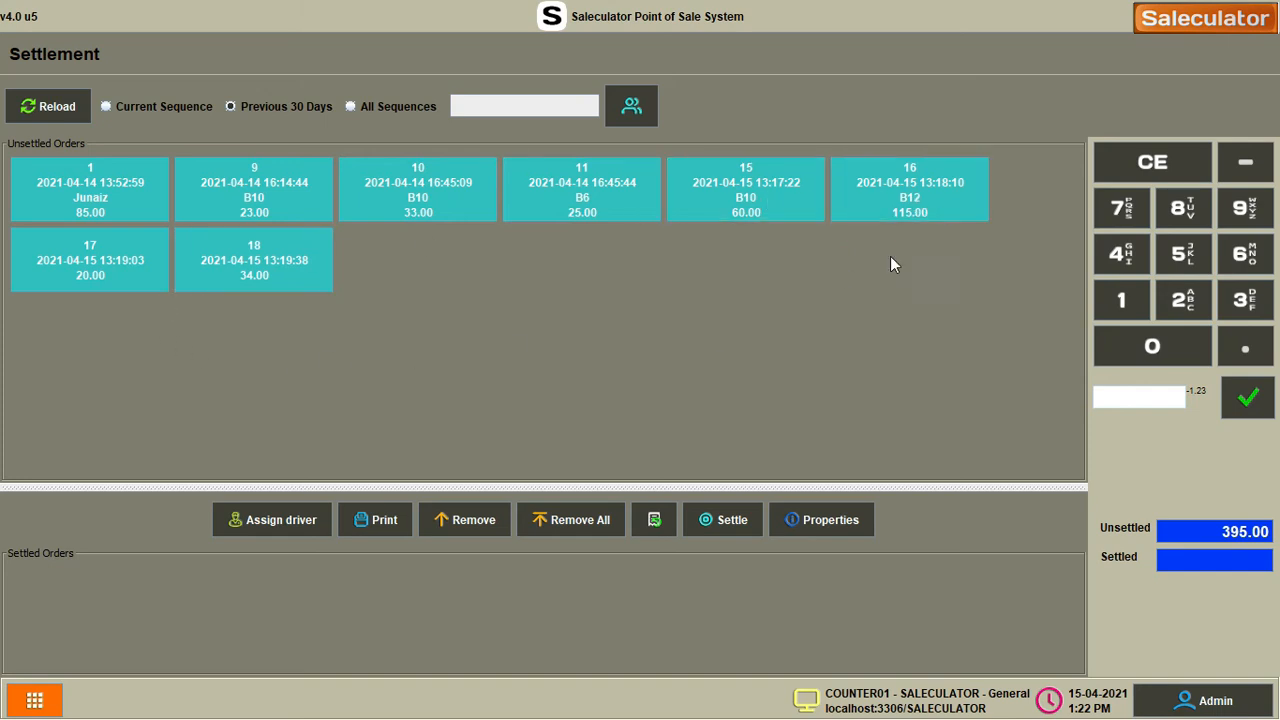
left_click(353, 107)
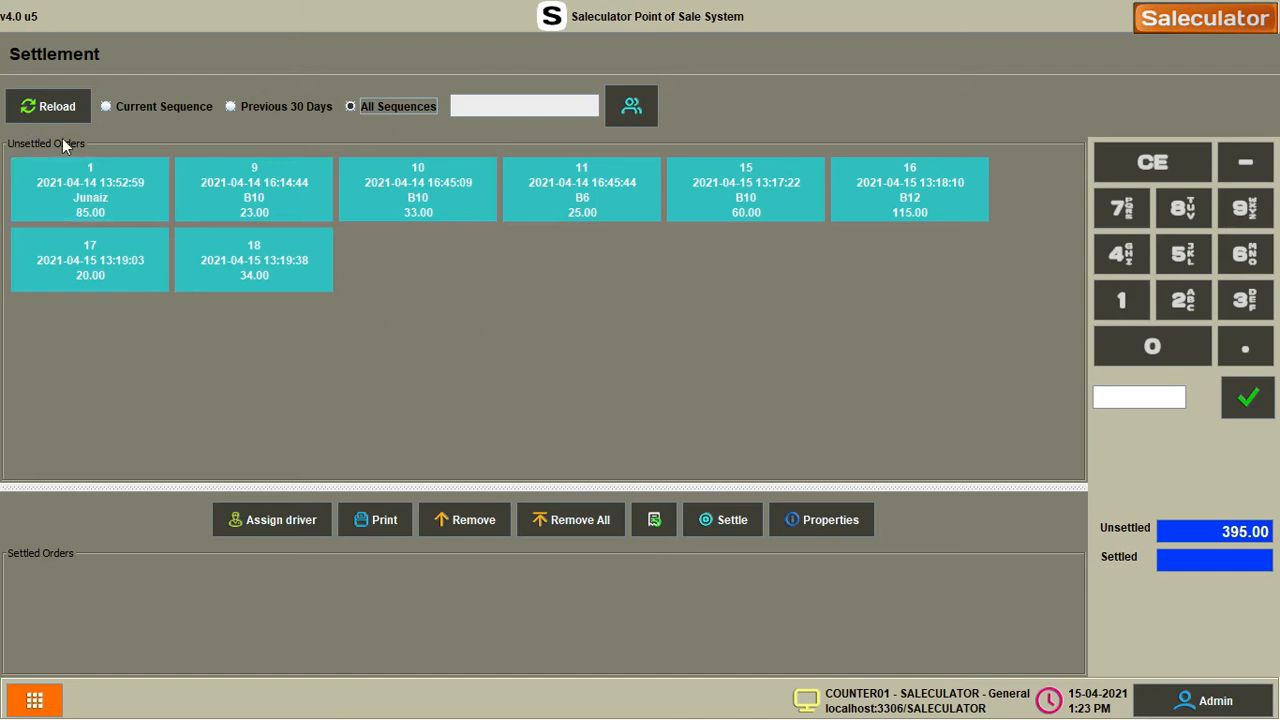
left_click(60, 113)
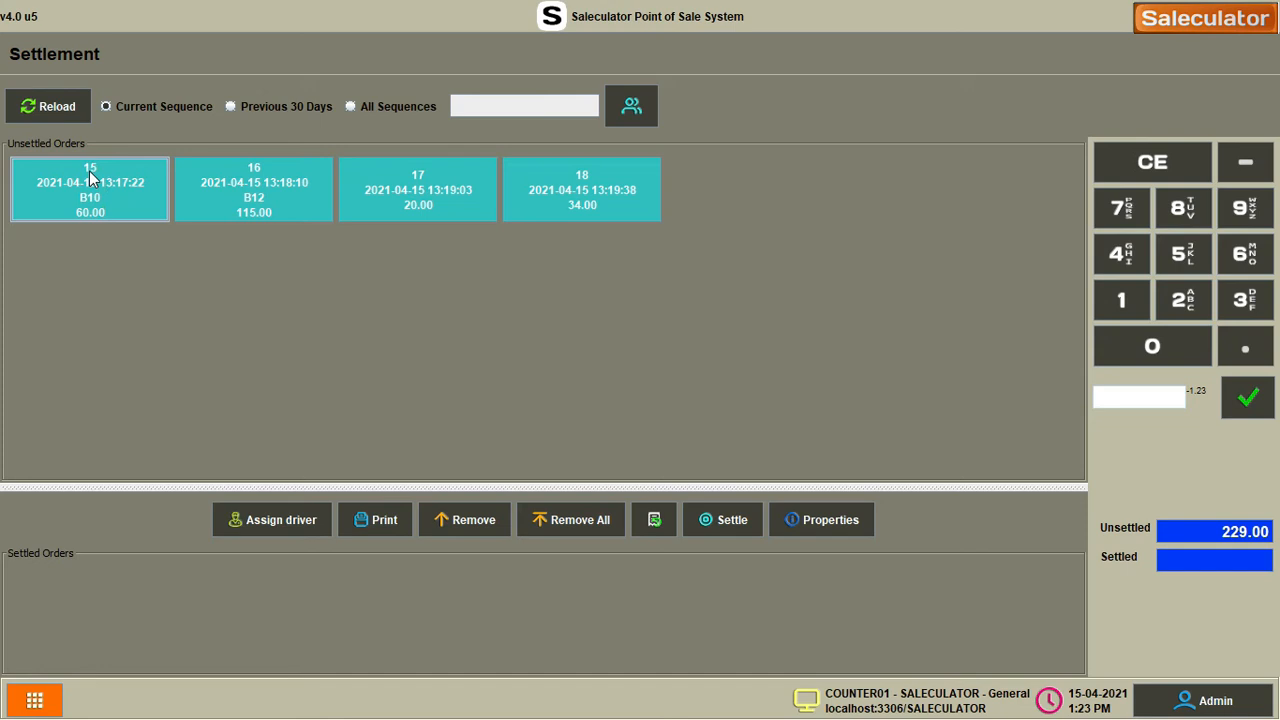
Assign the driver listed directly below COUNTER and move current-sequence order 15 into that driver's settled orders.
left_click_drag(88, 180, 262, 535)
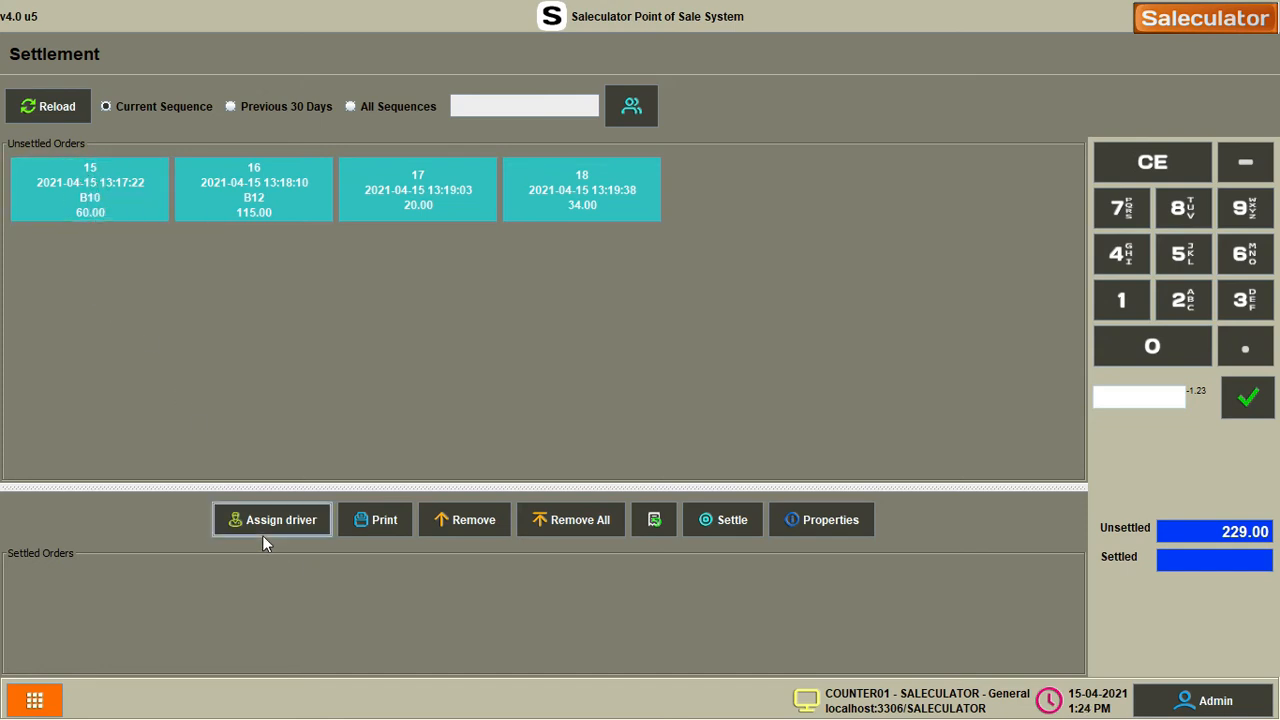
left_click(273, 530)
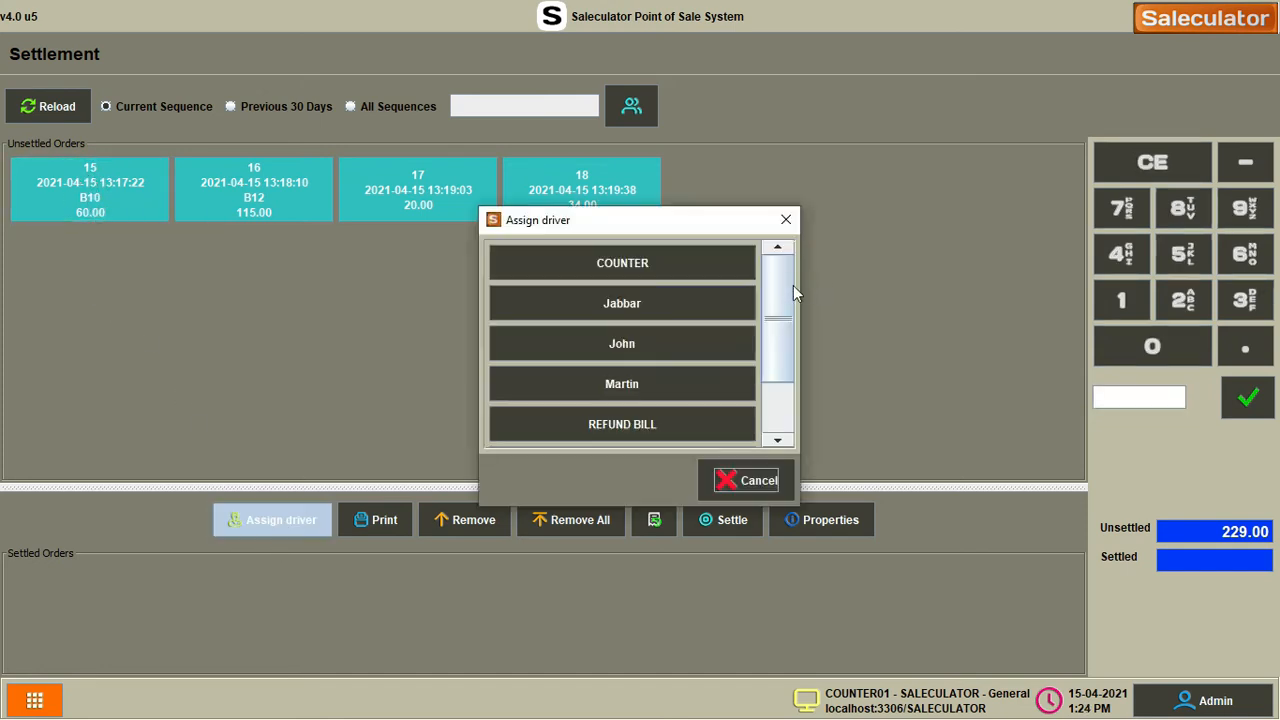
scroll(742, 372, "down", 2)
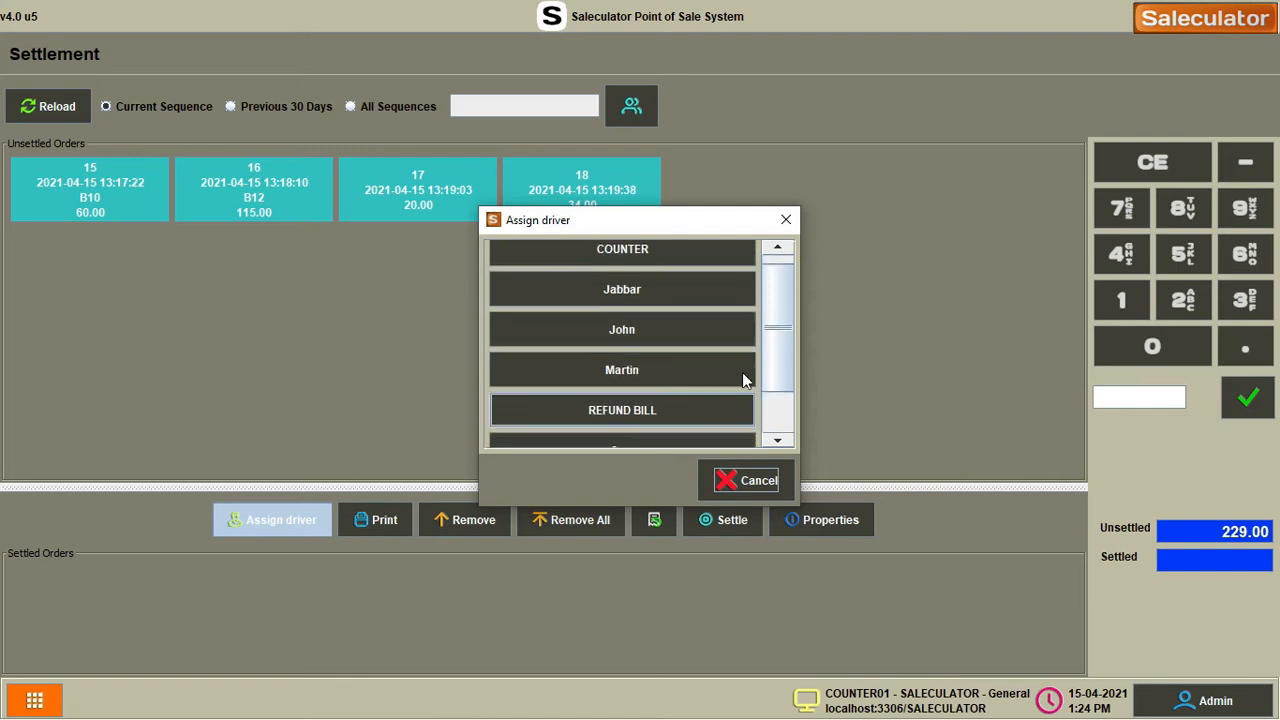
scroll(777, 399, "up", 2)
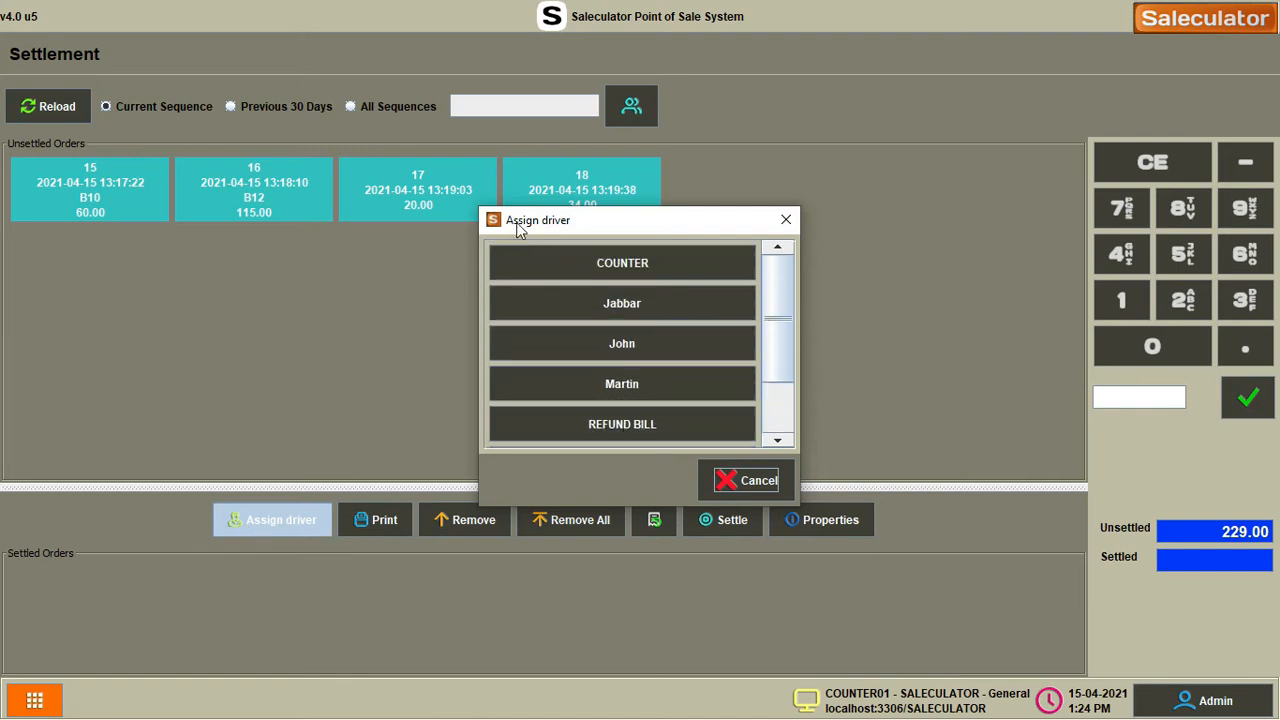
left_click(661, 304)
left_click(102, 188)
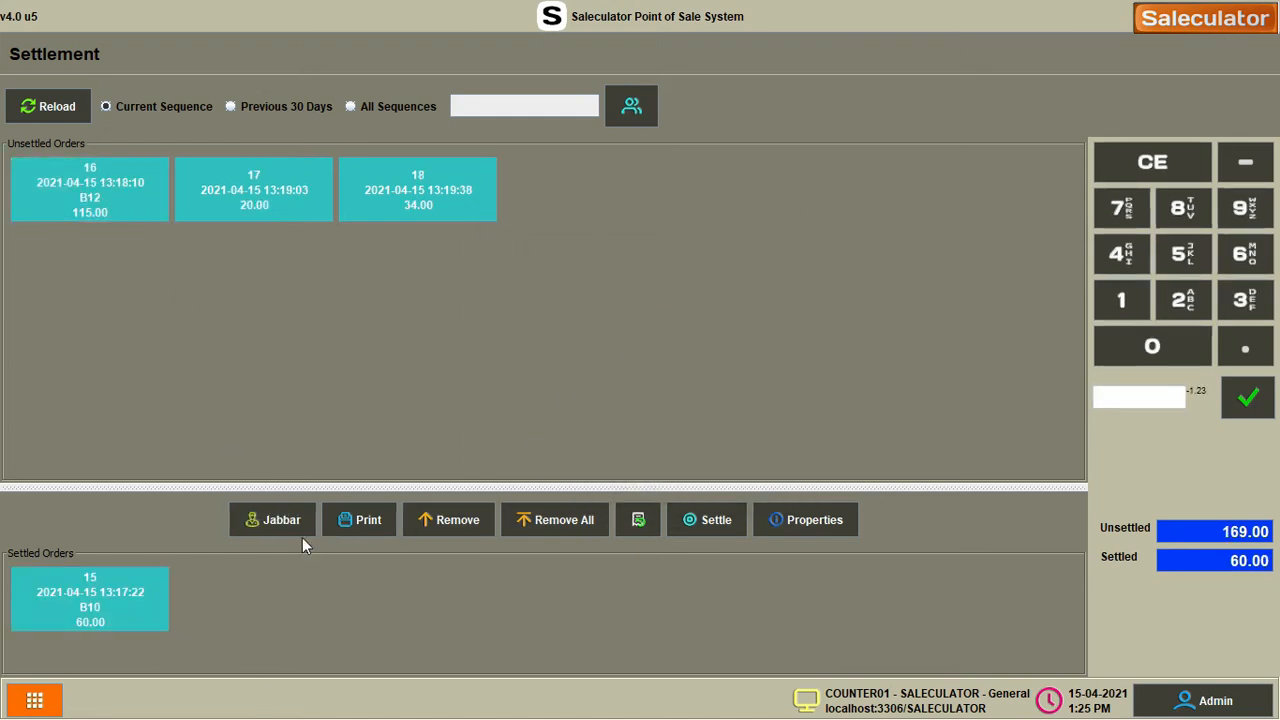
left_click(125, 610)
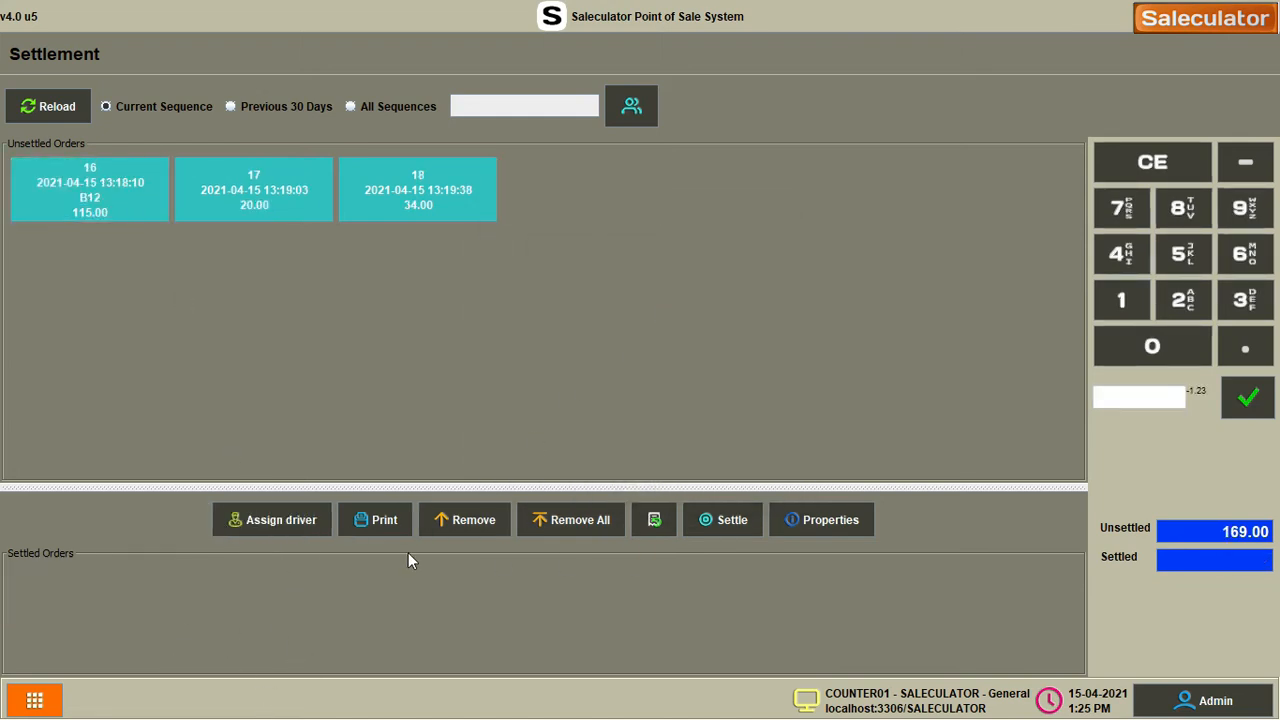
Assign the third entry in the driver list and move order 16 into that driver's settled orders.
left_click(269, 516)
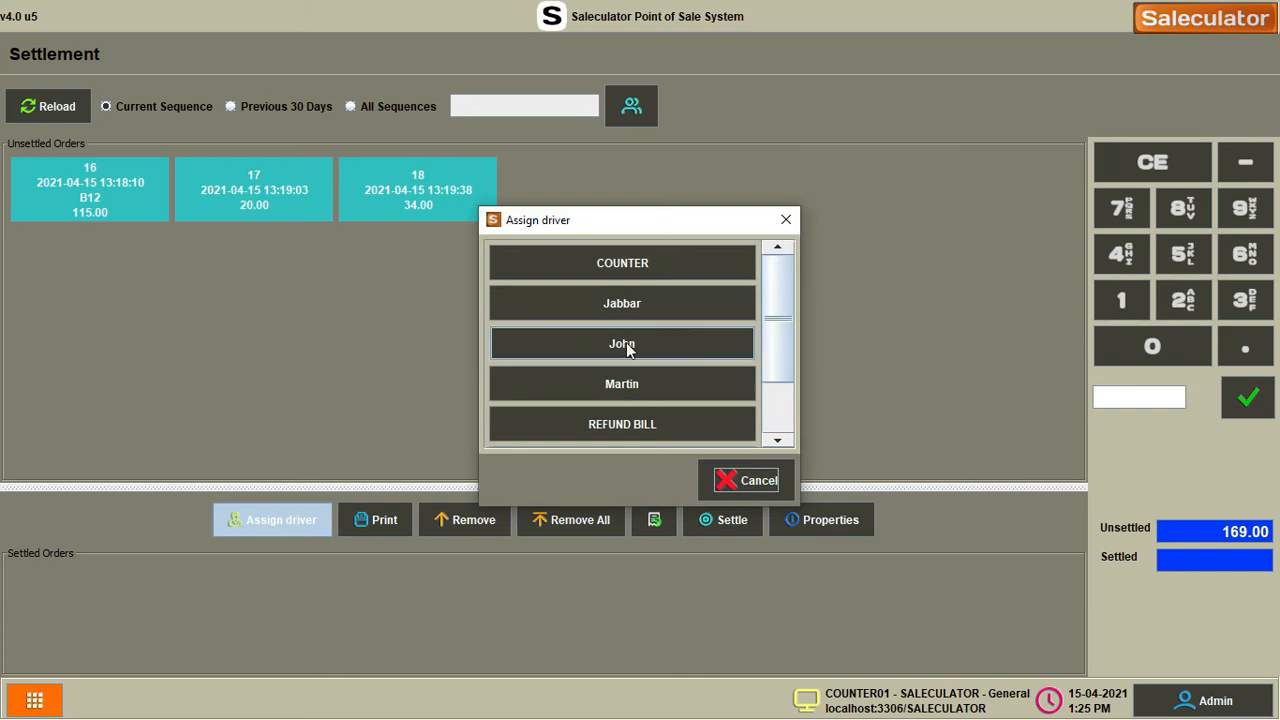
left_click(634, 345)
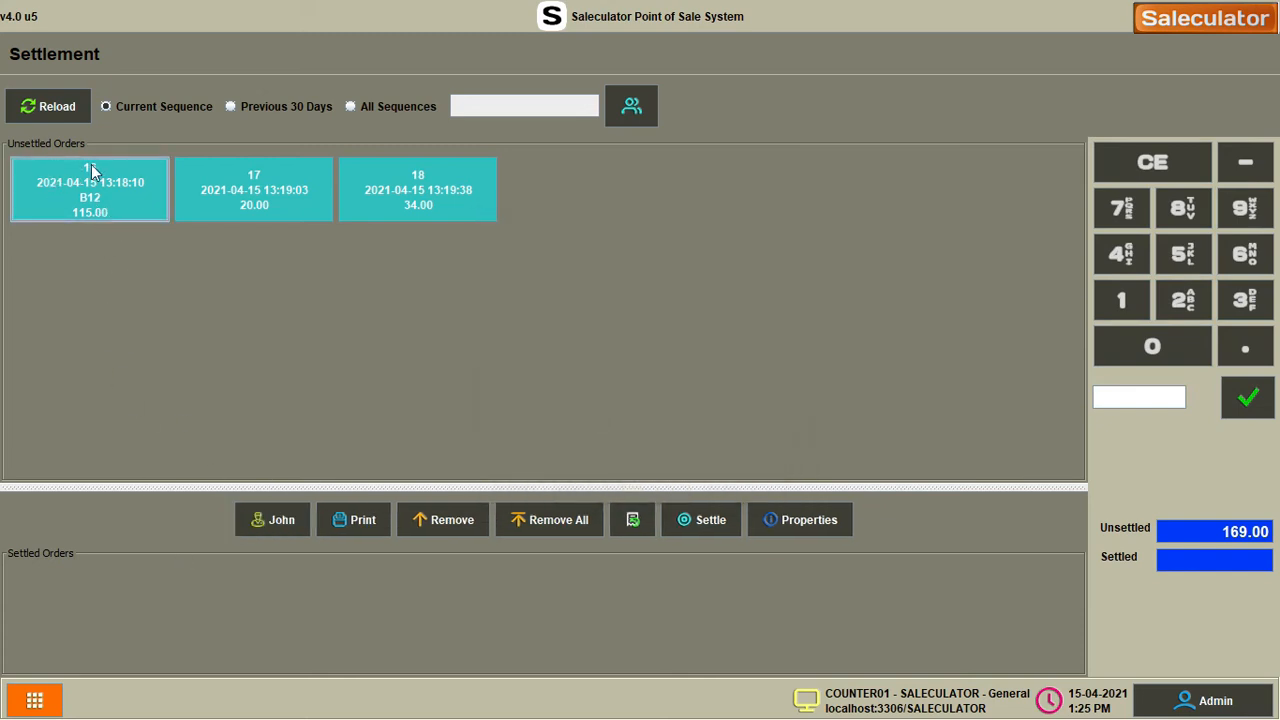
left_click(120, 192)
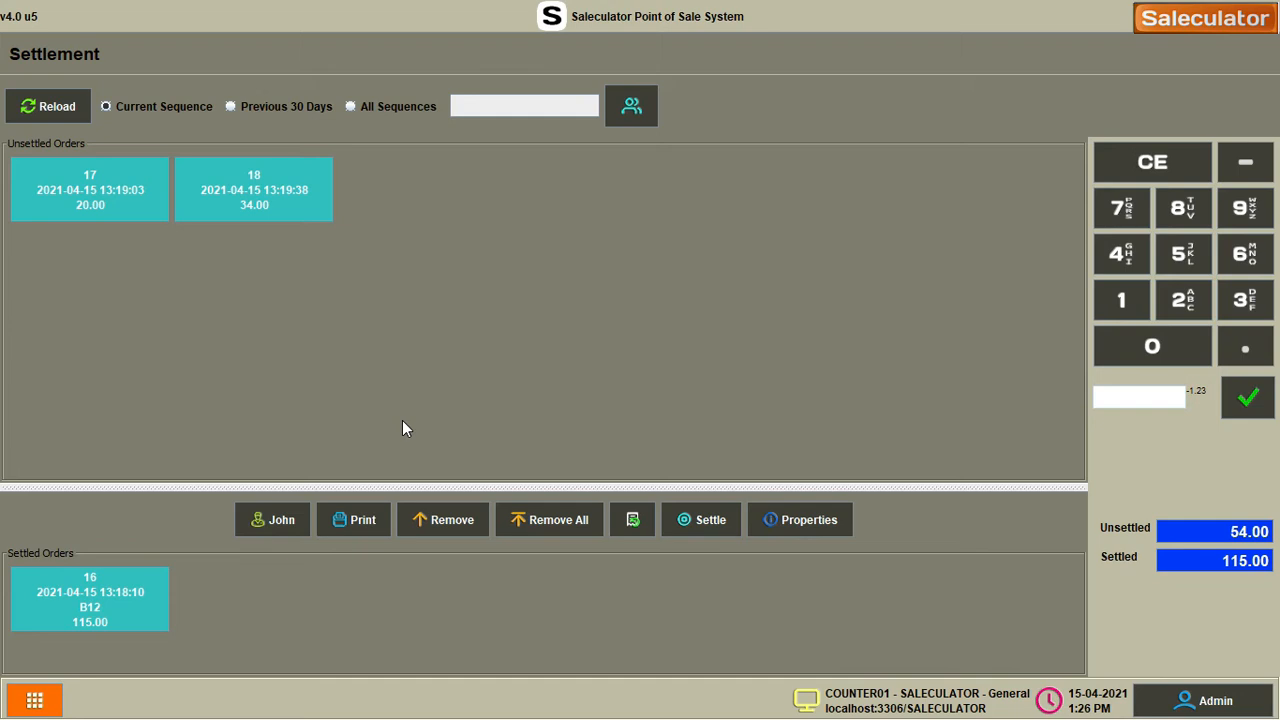
Remove order 16 from the driver's settled orders and move it back in.
left_click(106, 606)
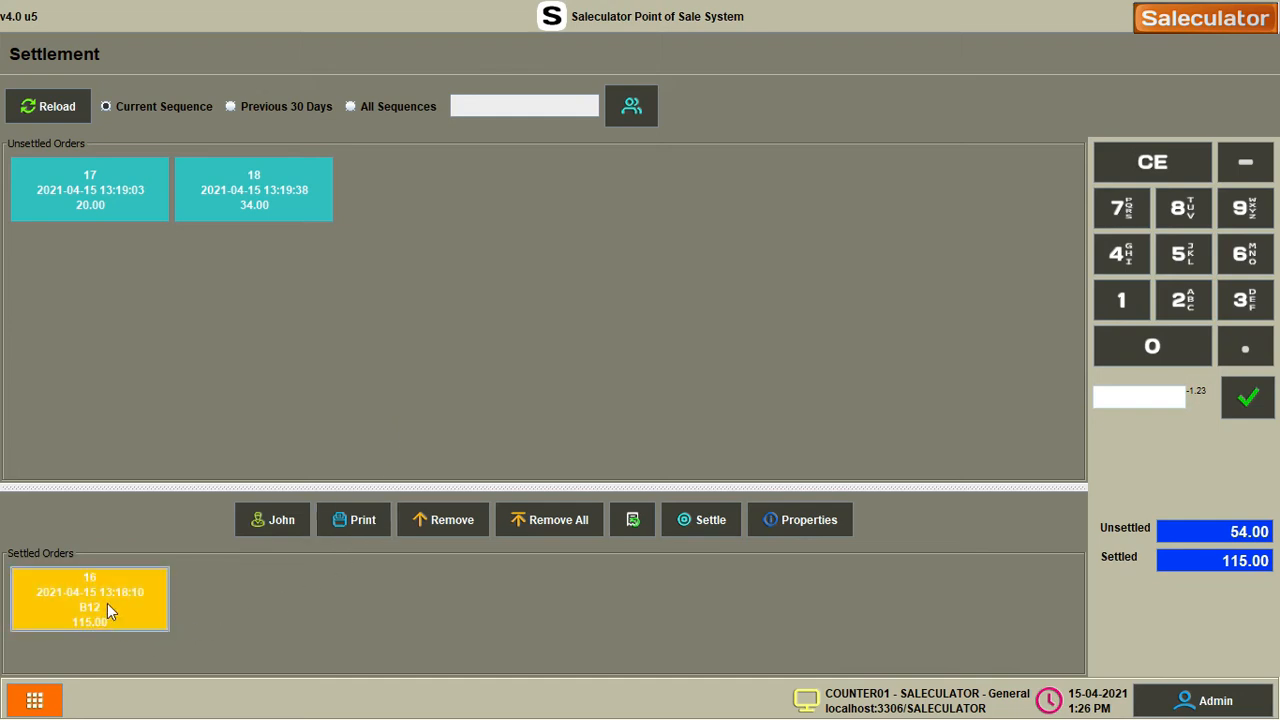
left_click(464, 522)
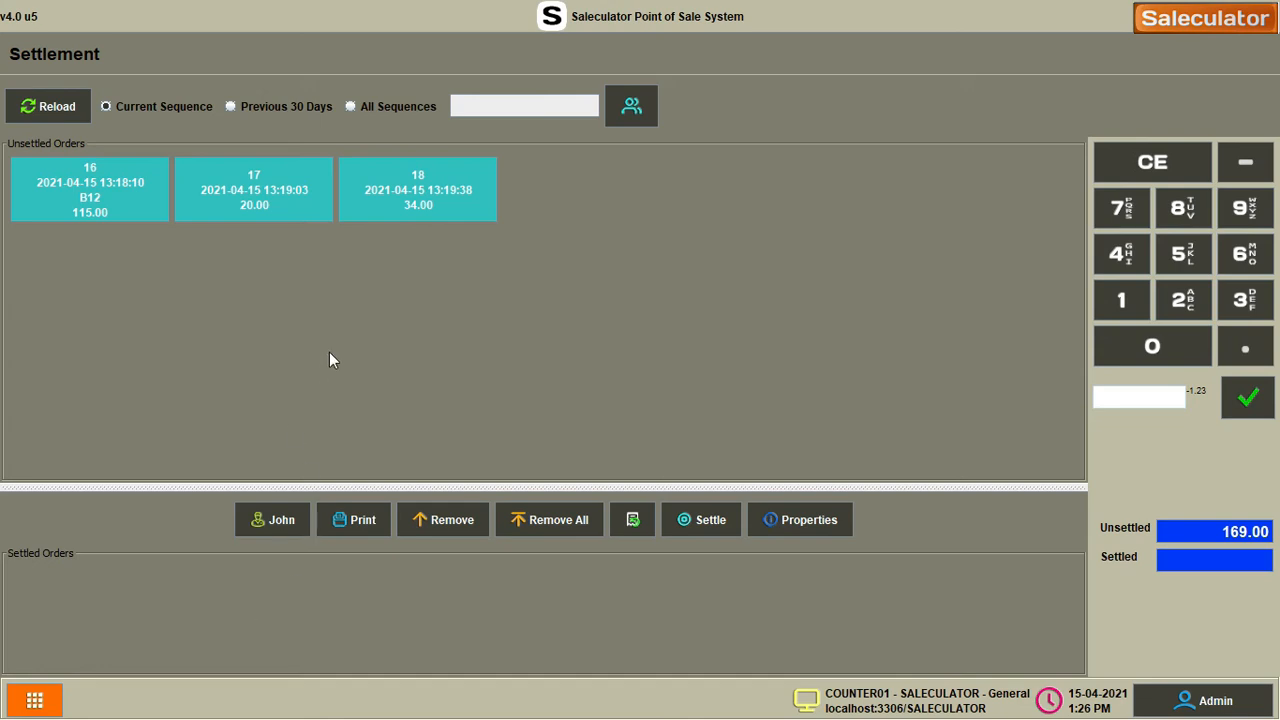
double_click(92, 200)
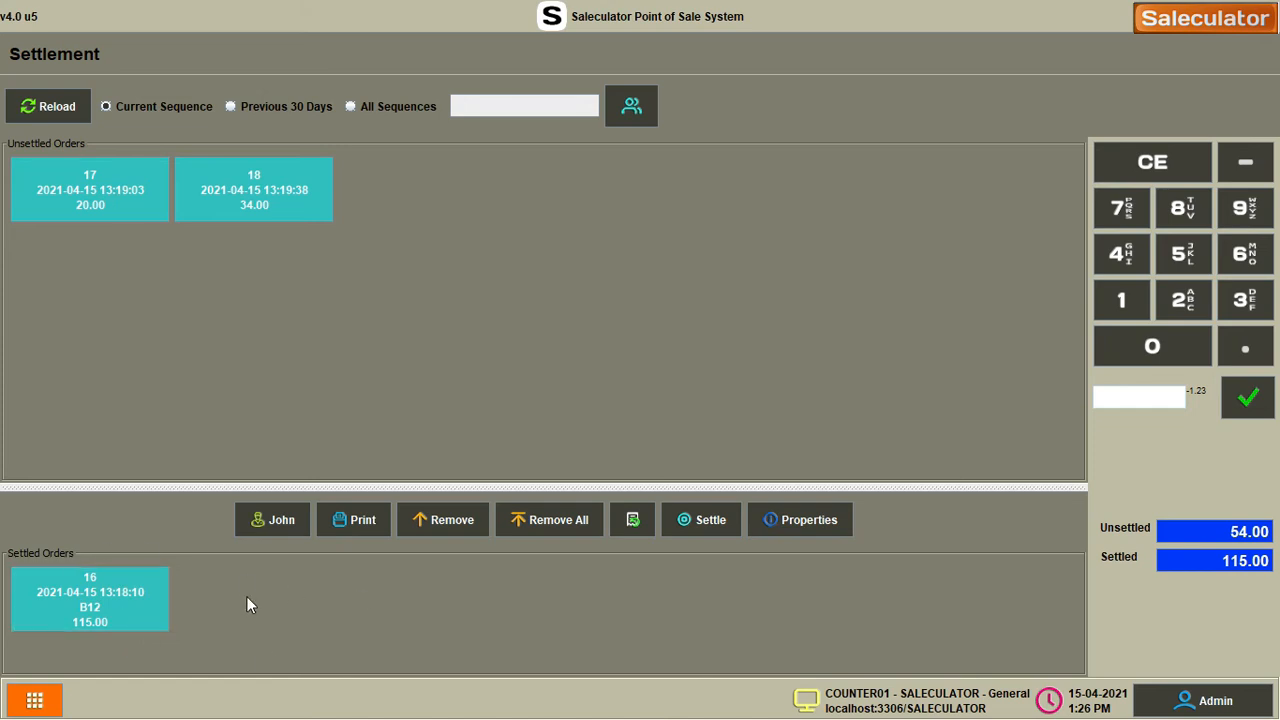
left_click(270, 522)
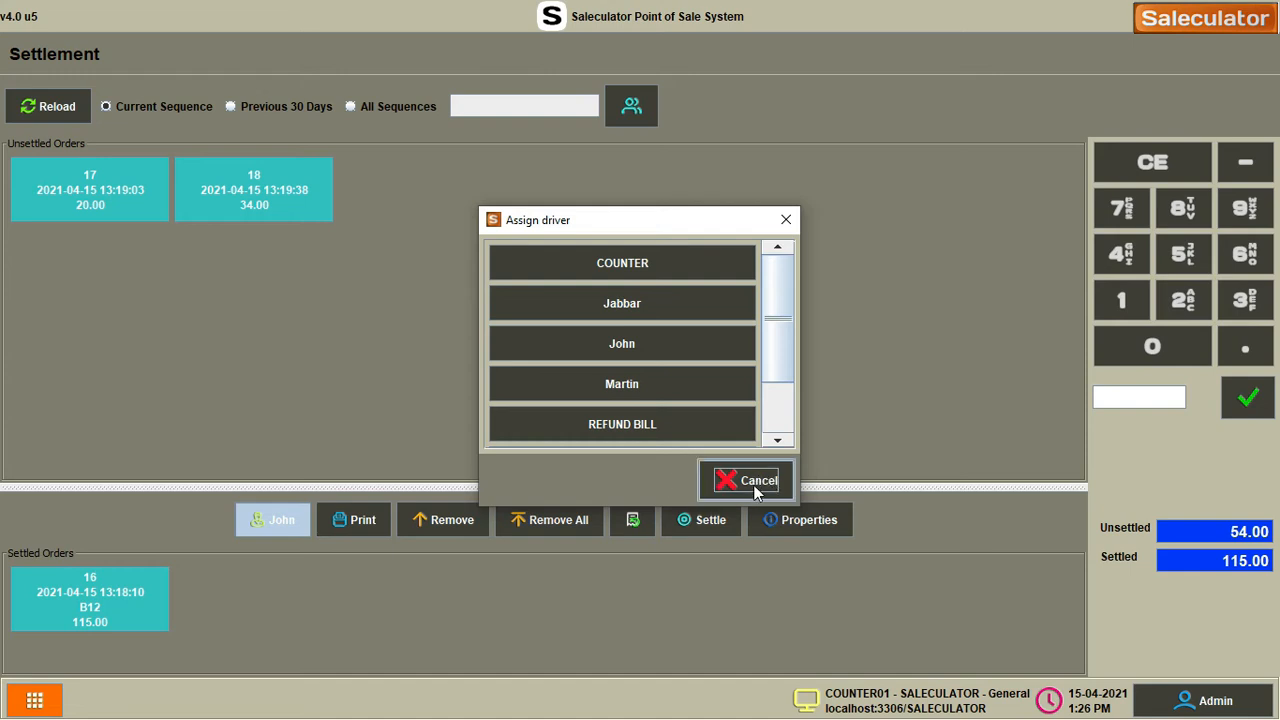
left_click(786, 220)
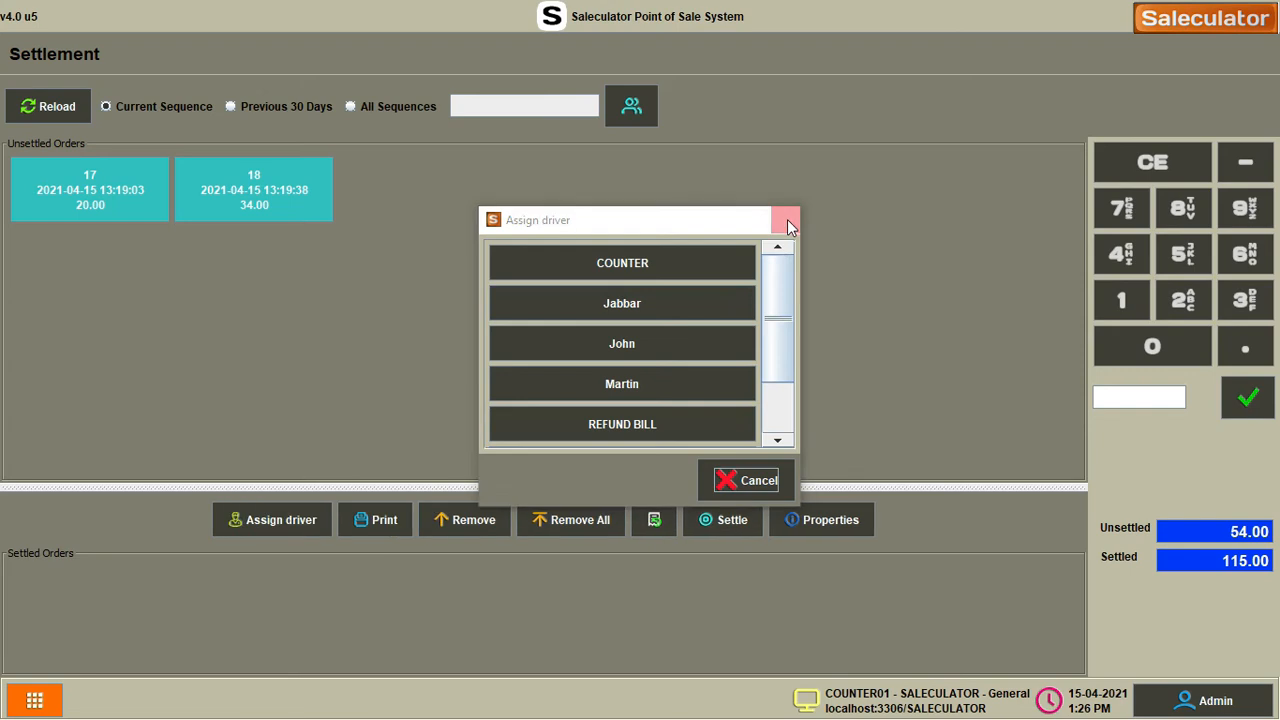
left_click(283, 525)
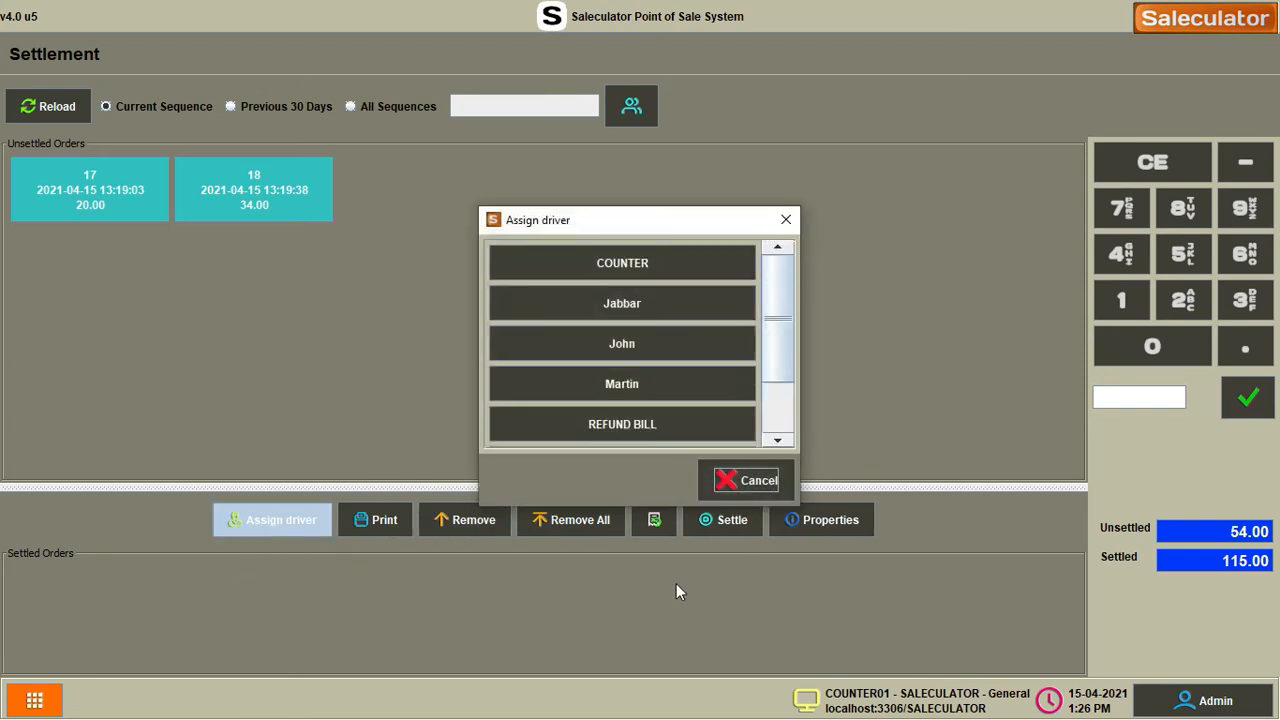
left_click(779, 487)
Assign the driver listed directly below REFUND BILL and move order 18 into that driver's settled orders.
left_click(268, 524)
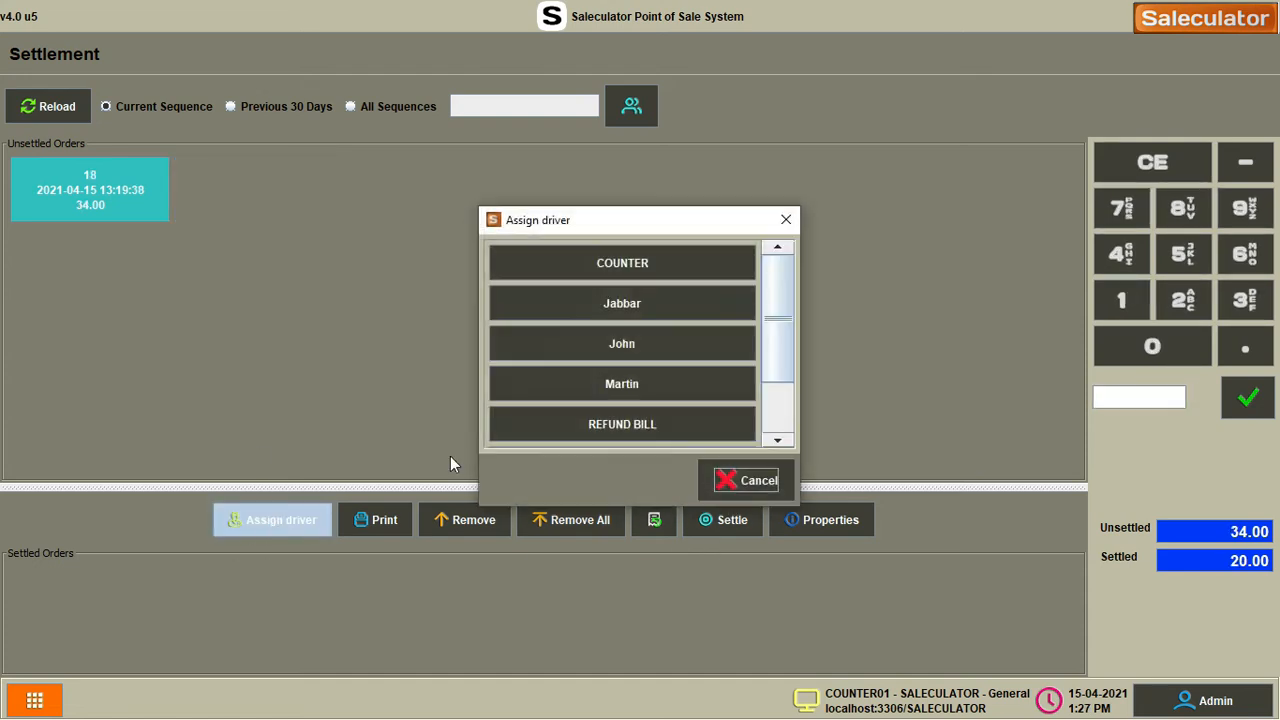
left_click_drag(789, 290, 777, 363)
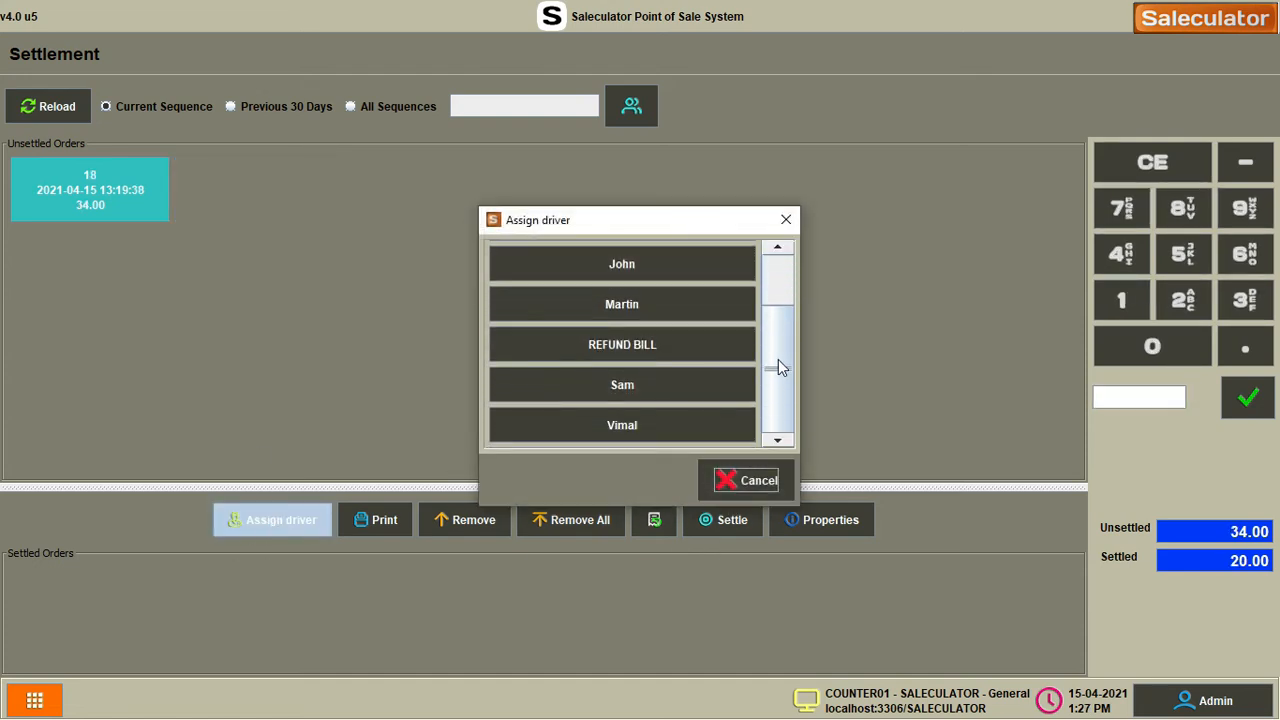
left_click(632, 394)
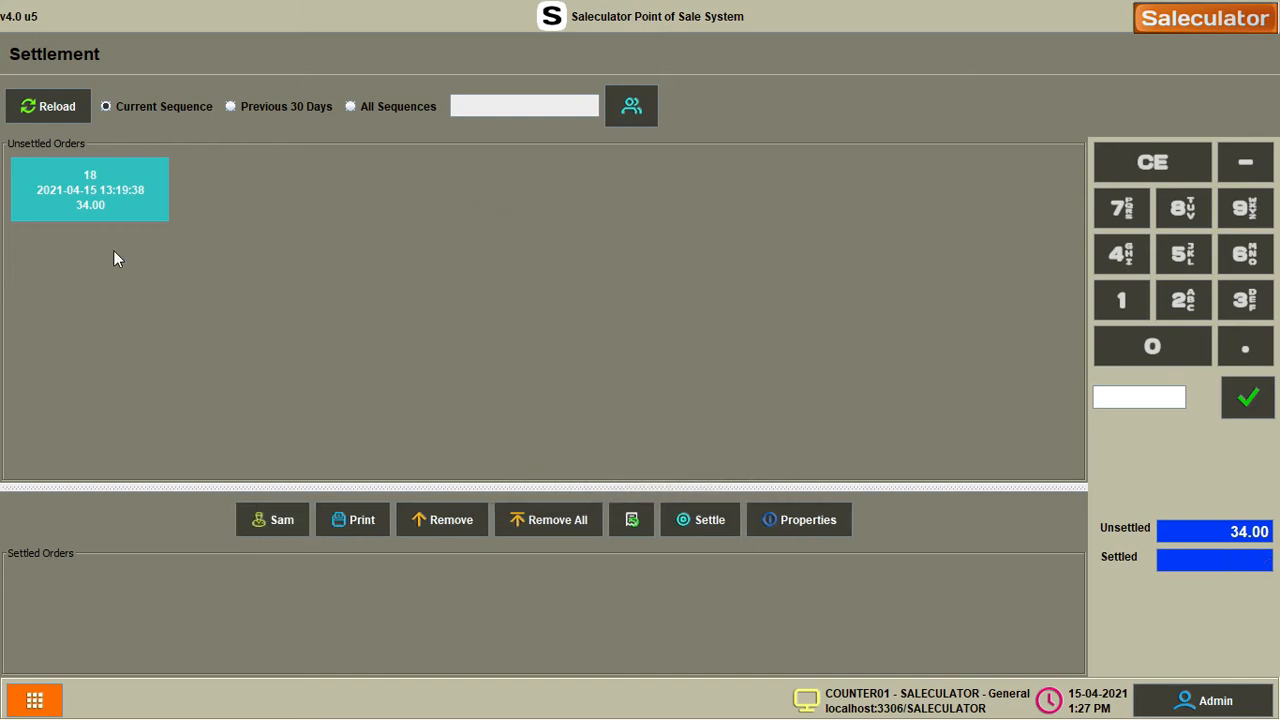
left_click(125, 188)
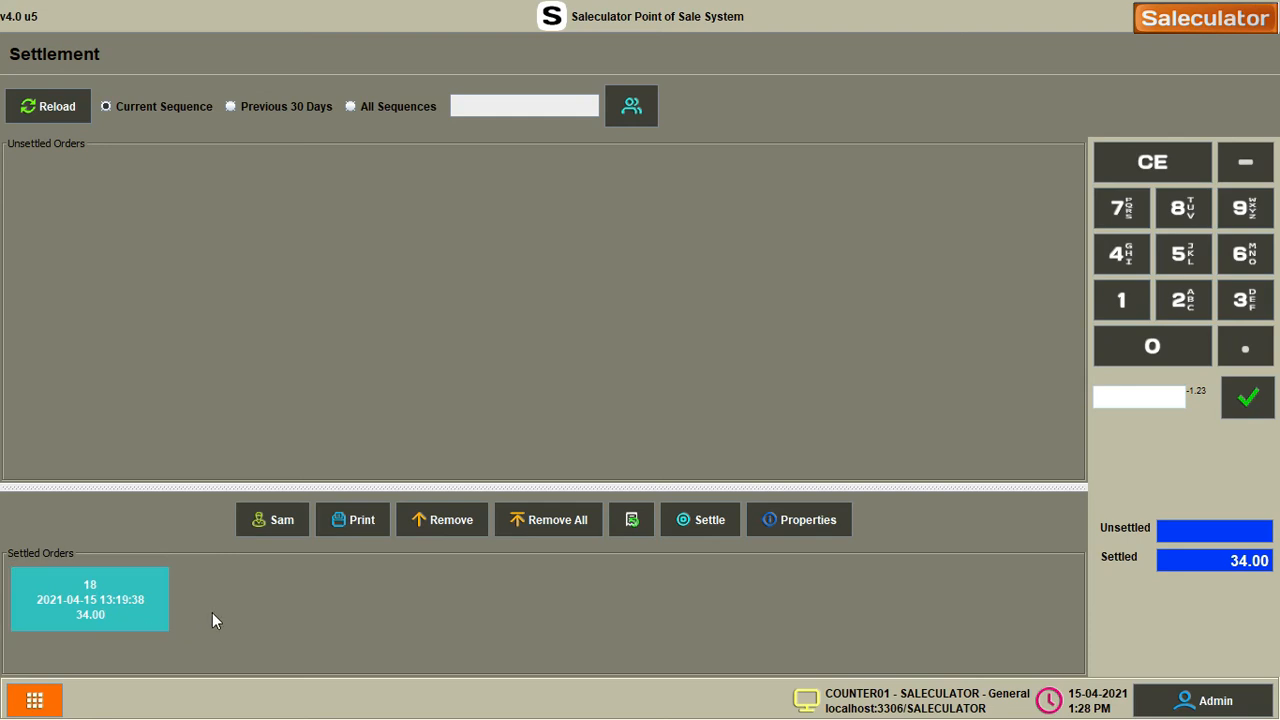
Review the cheque, voucher and card payment options for order 18 and settle it with 34.00 in cash.
left_click(113, 600)
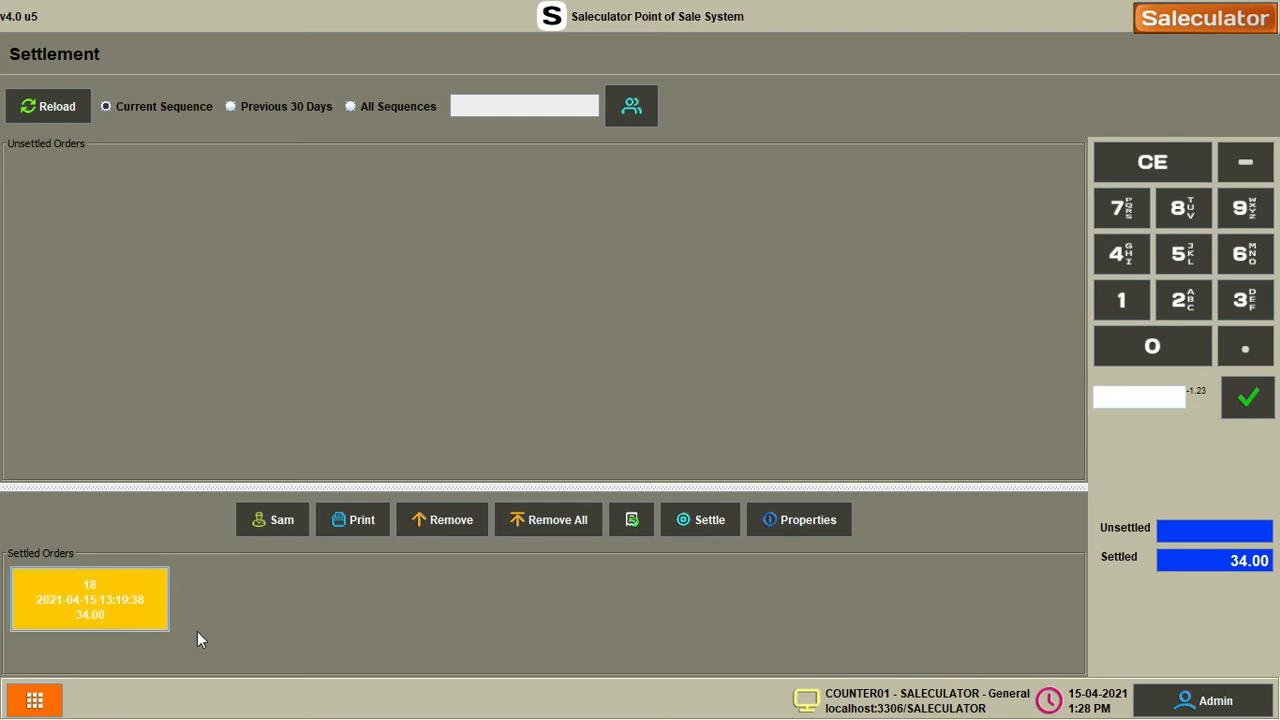
left_click(701, 518)
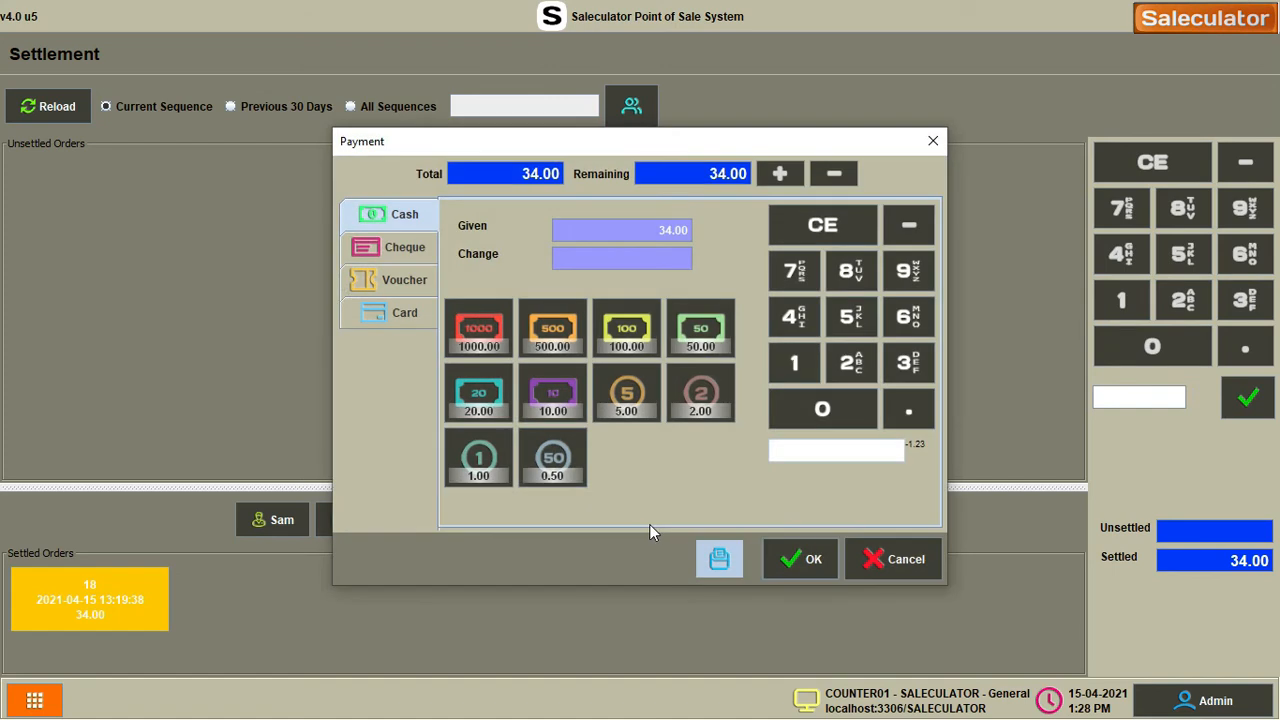
left_click(398, 248)
left_click(391, 282)
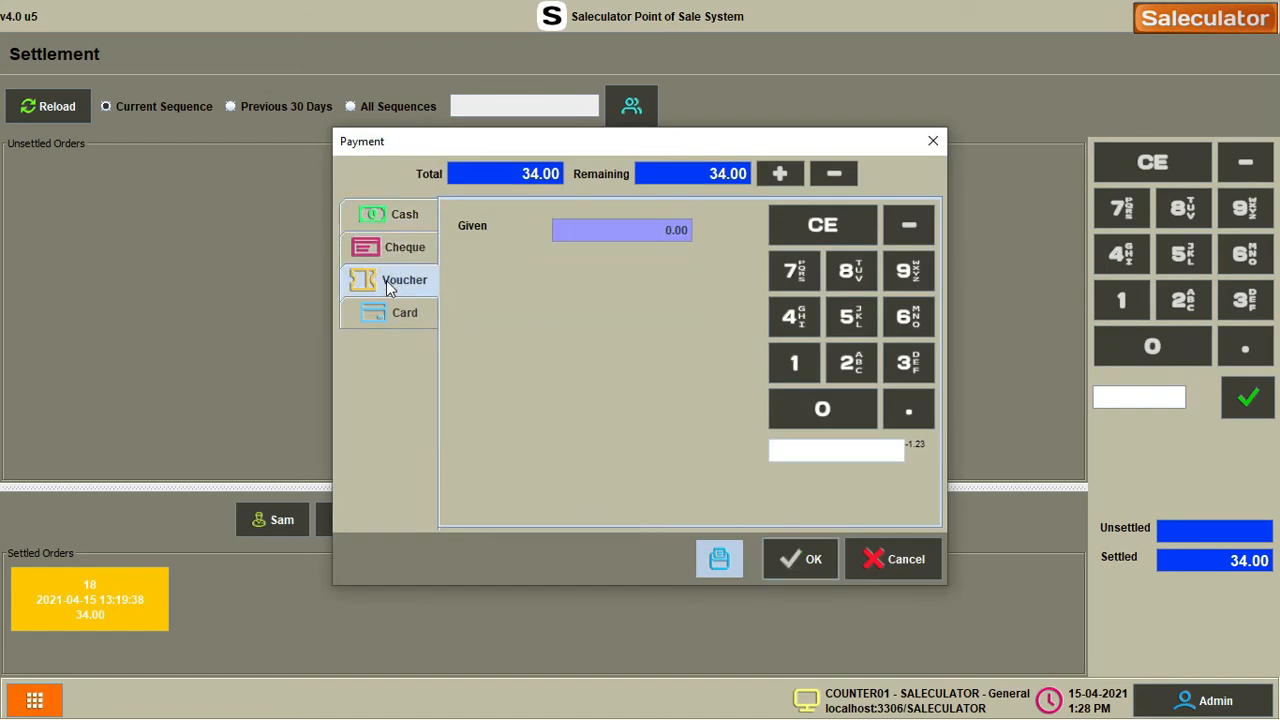
left_click(393, 316)
left_click(392, 283)
left_click(398, 215)
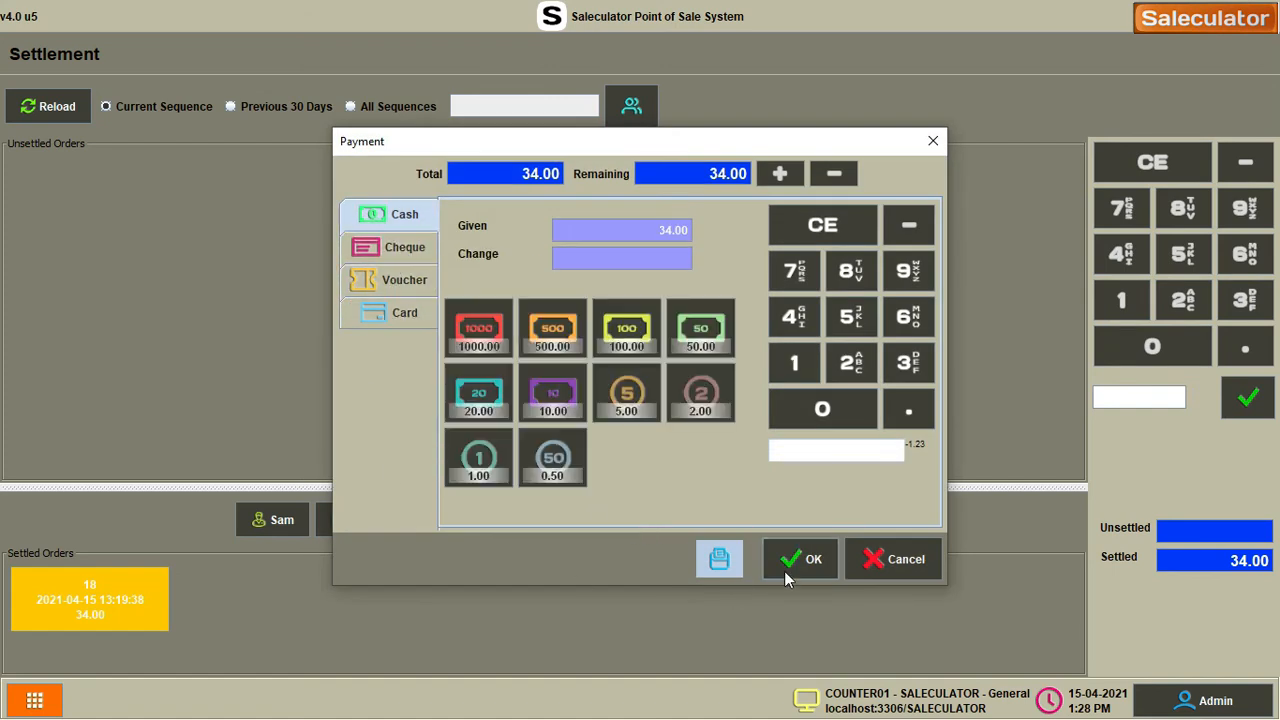
left_click(790, 560)
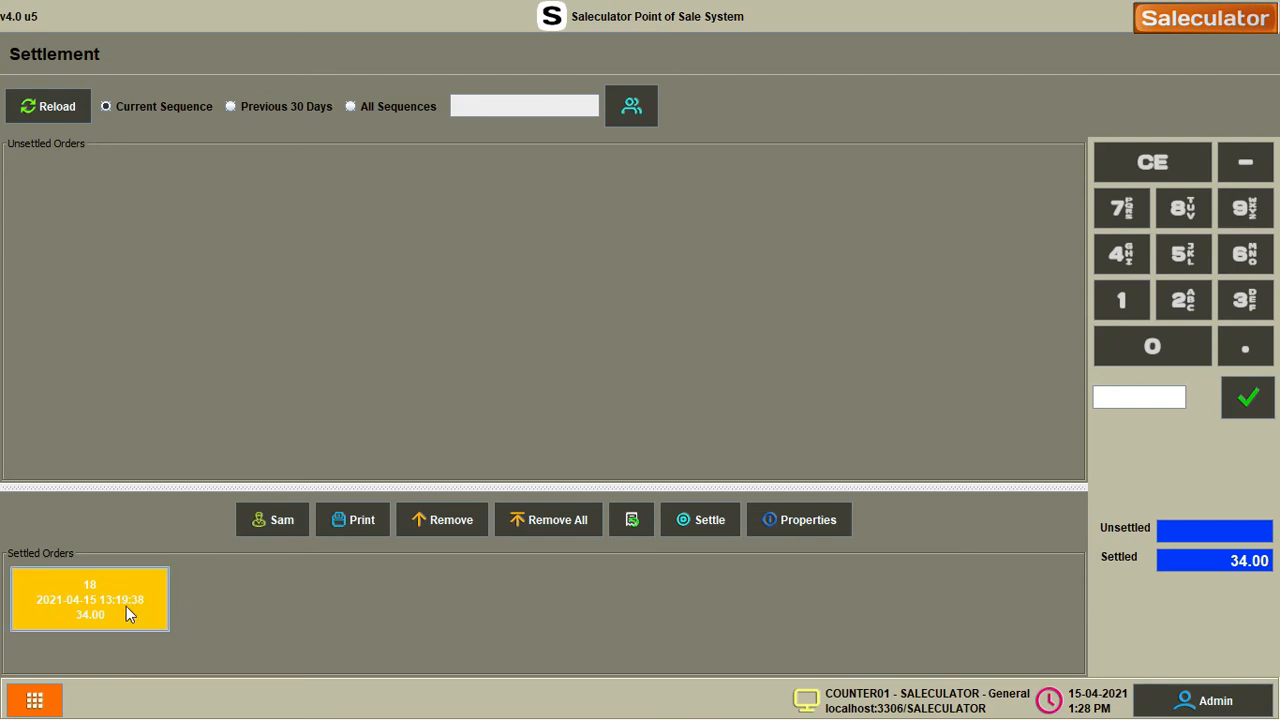
left_click(130, 601)
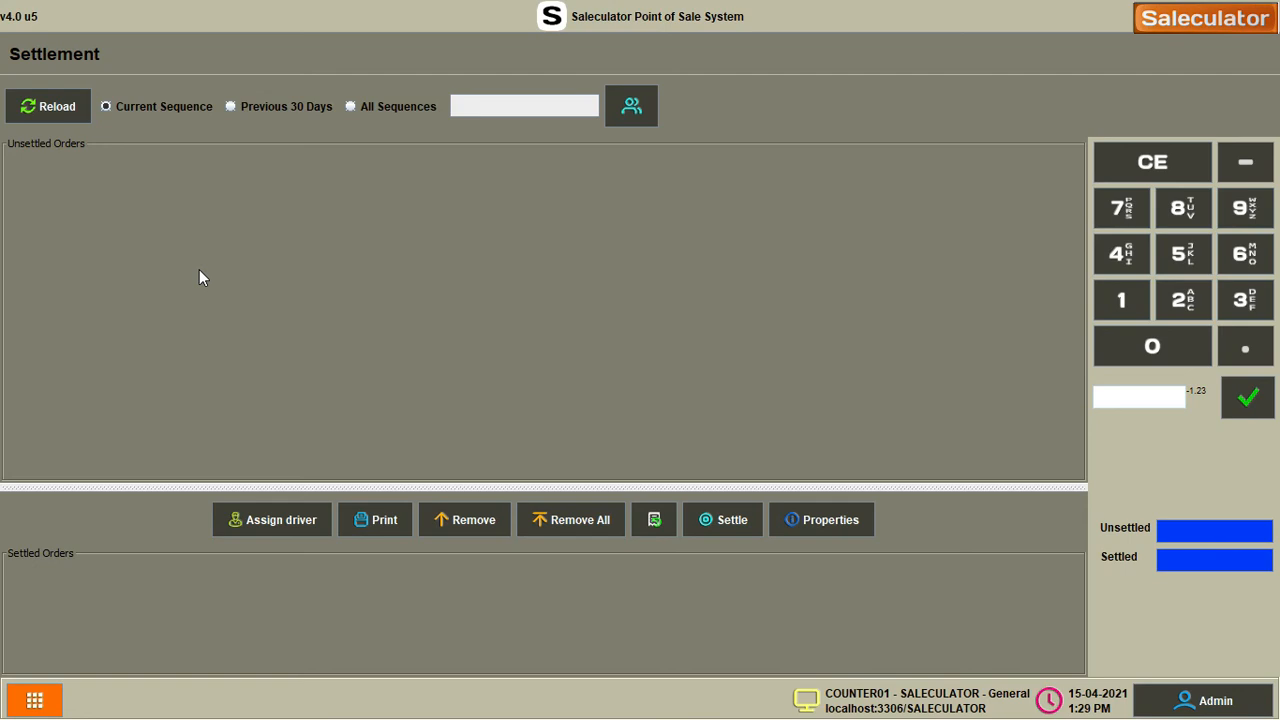
Select the driver listed directly below COUNTER to open the settled orders assigned to that driver.
left_click(296, 527)
left_click(648, 305)
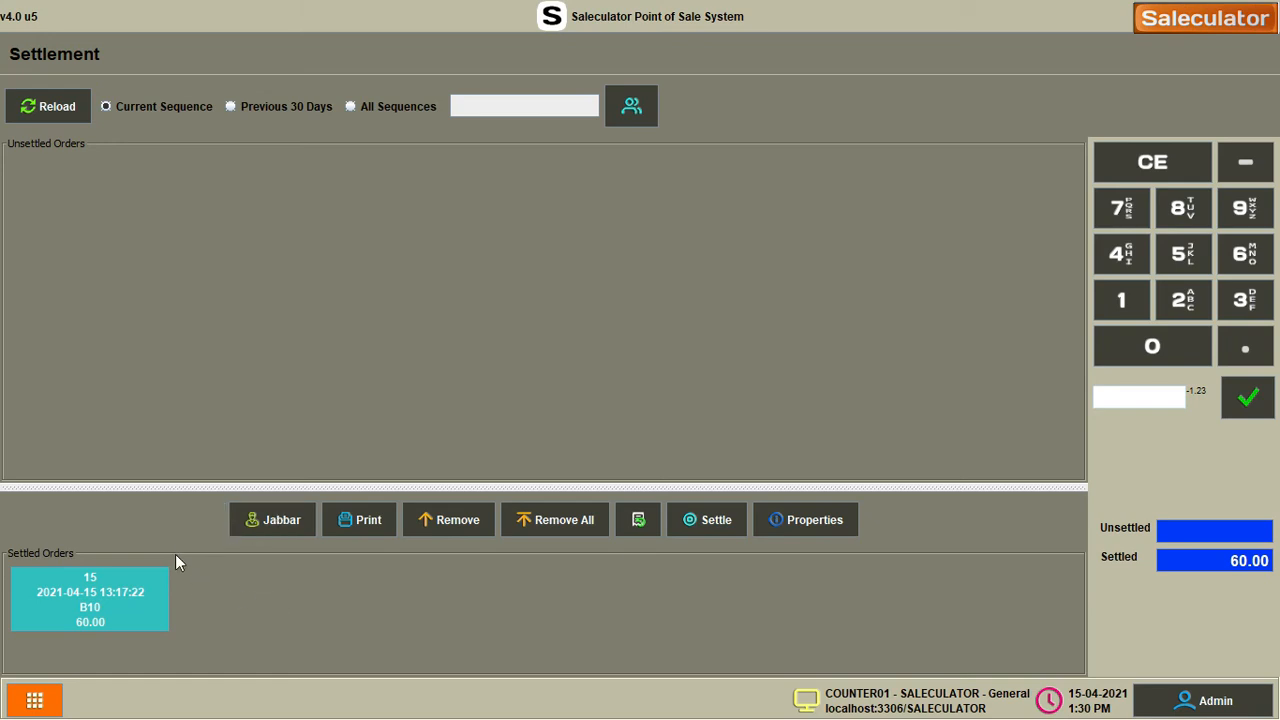
Settle order 15 for 60.00 from the driver's settled orders.
left_click(133, 601)
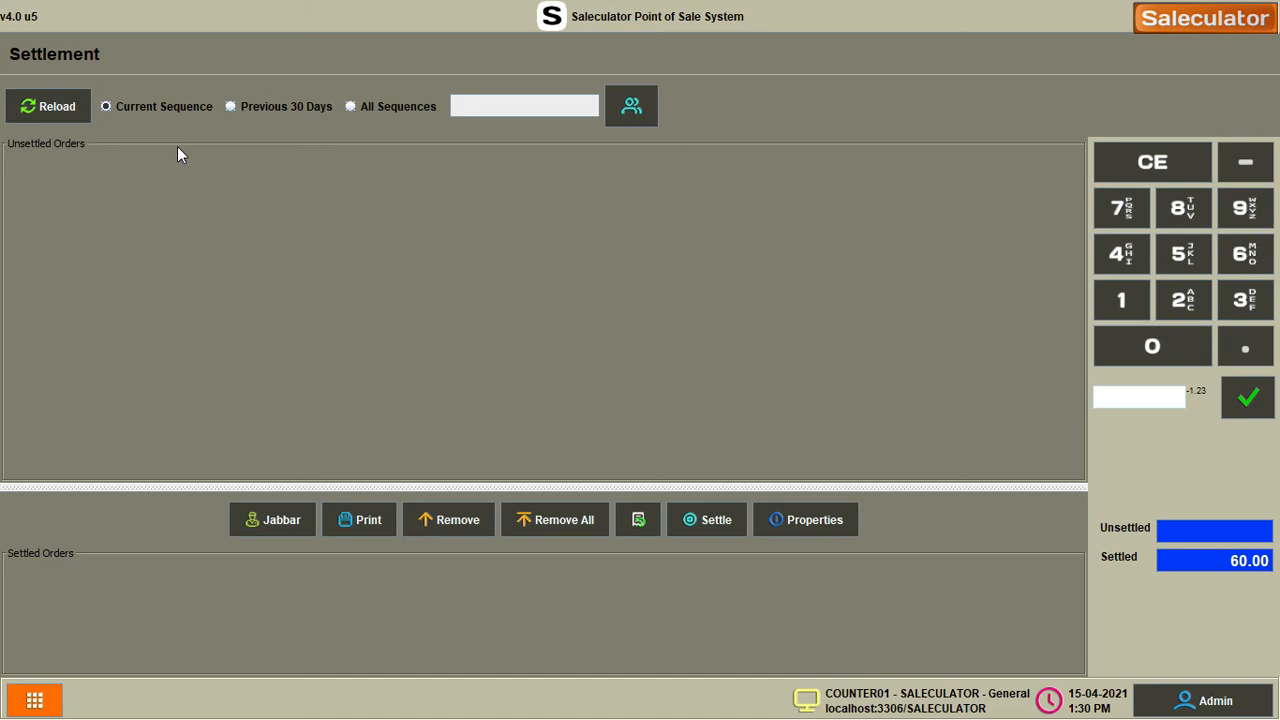
Load the previous 30 days of orders for customer B6-10 and move order 11 into the assigned driver's settled orders.
left_click(645, 103)
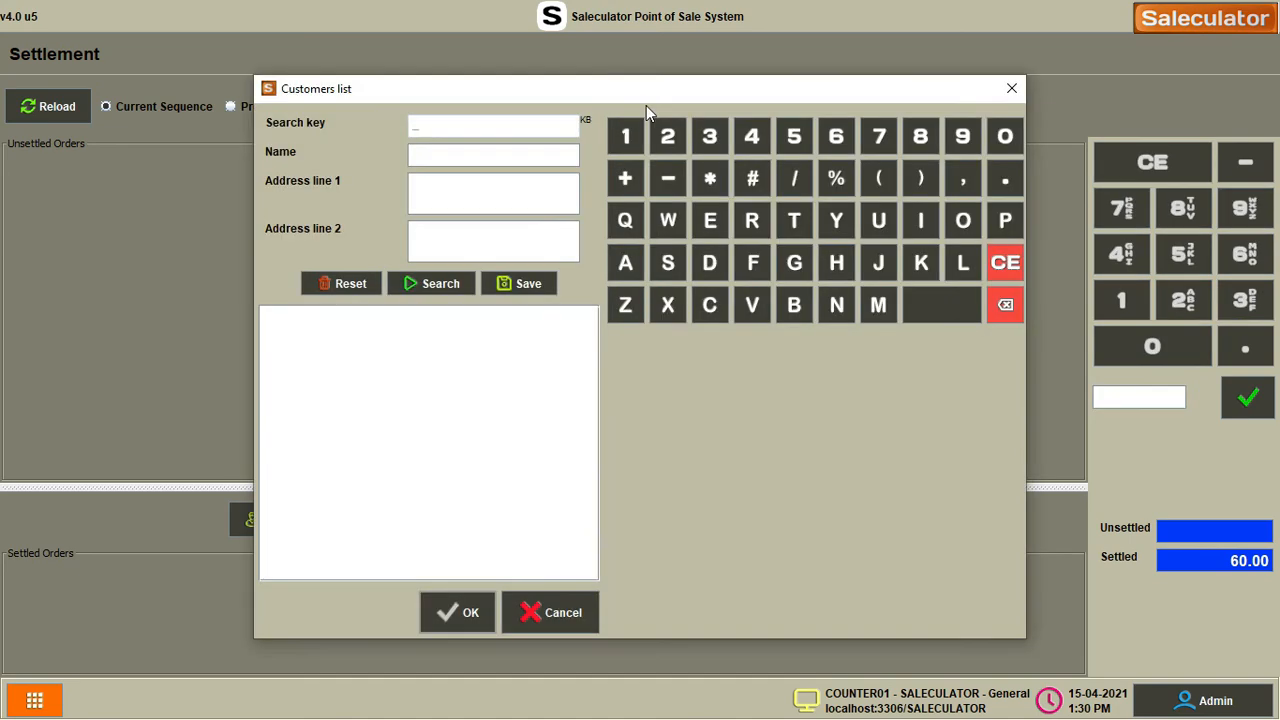
left_click(441, 283)
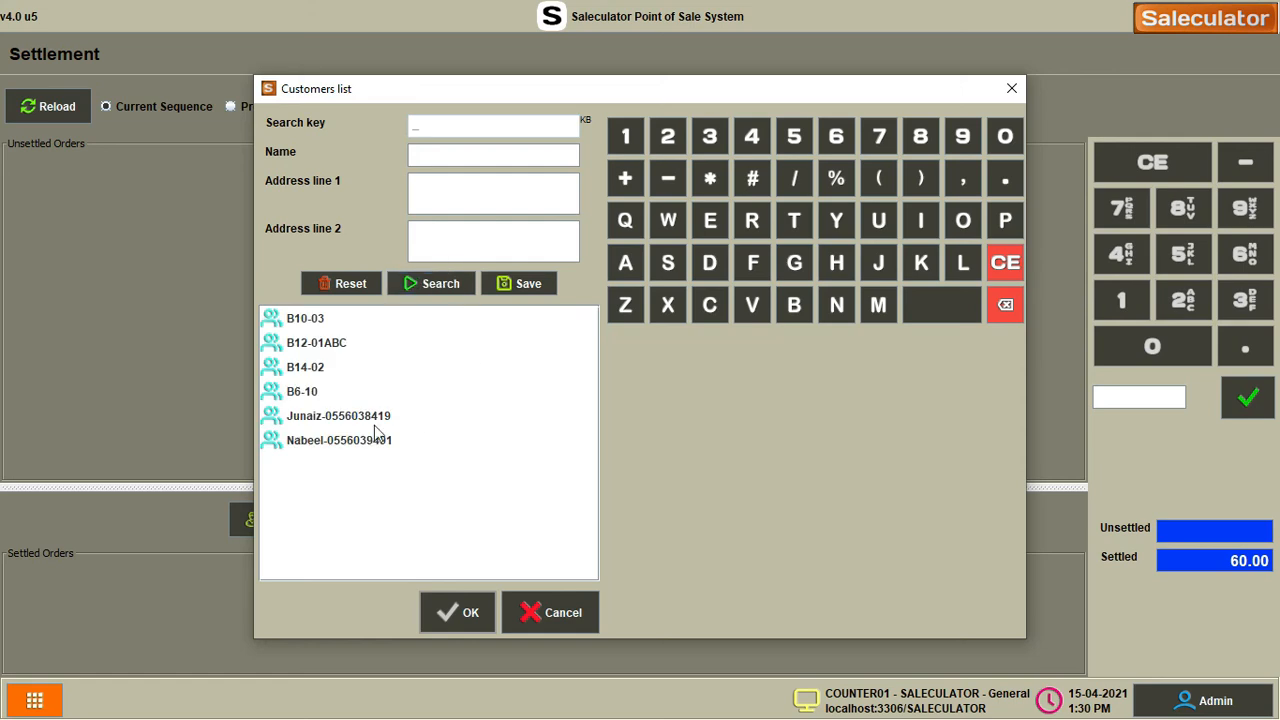
left_click(310, 391)
left_click(457, 612)
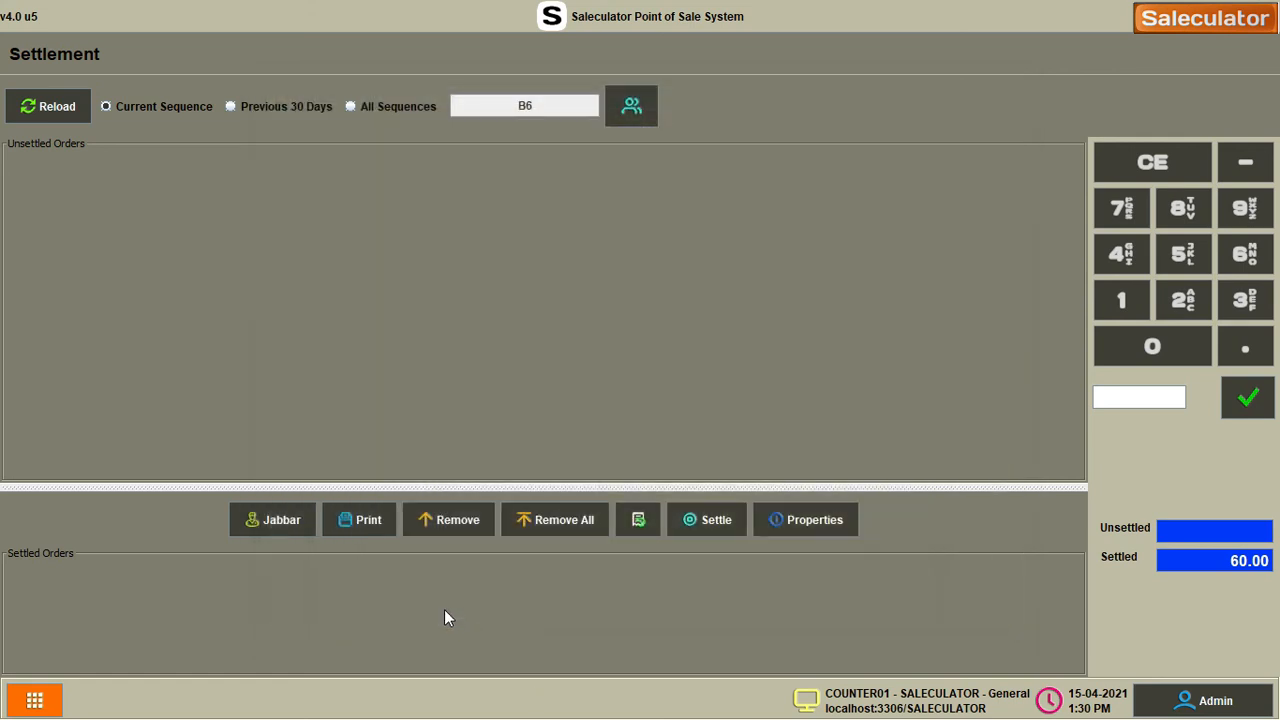
left_click(33, 108)
left_click(236, 106)
left_click(52, 109)
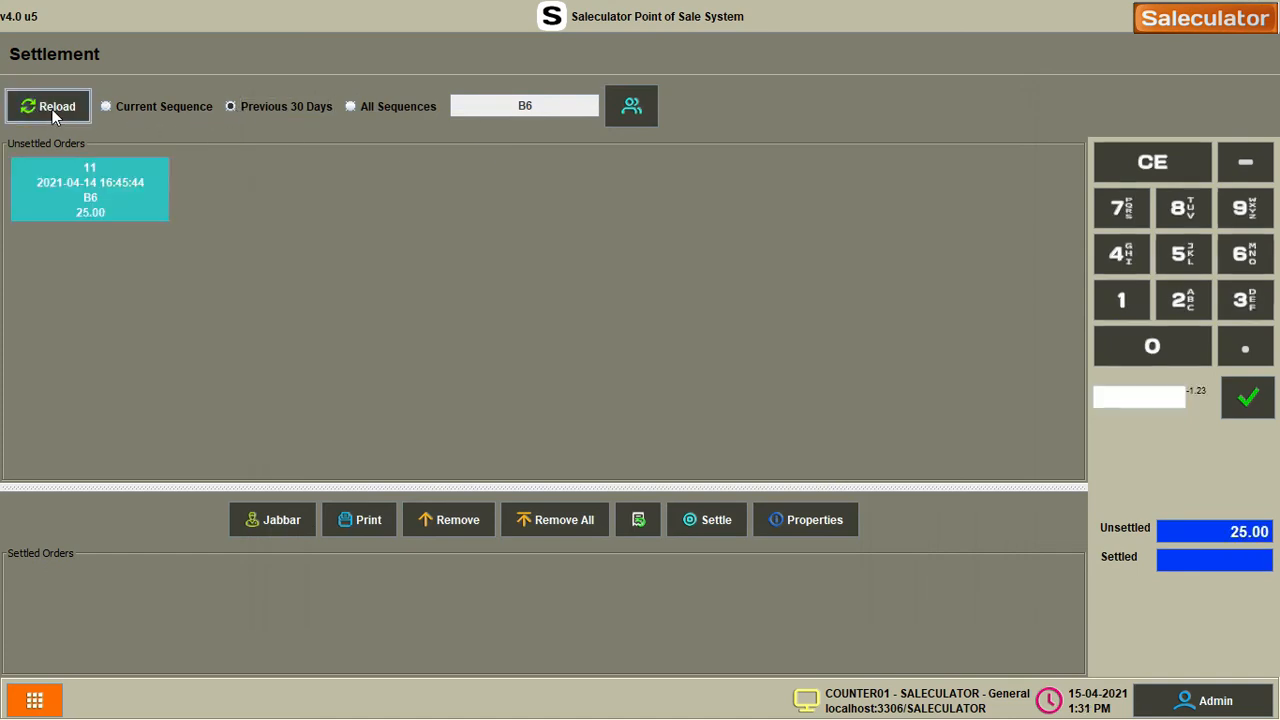
left_click(123, 206)
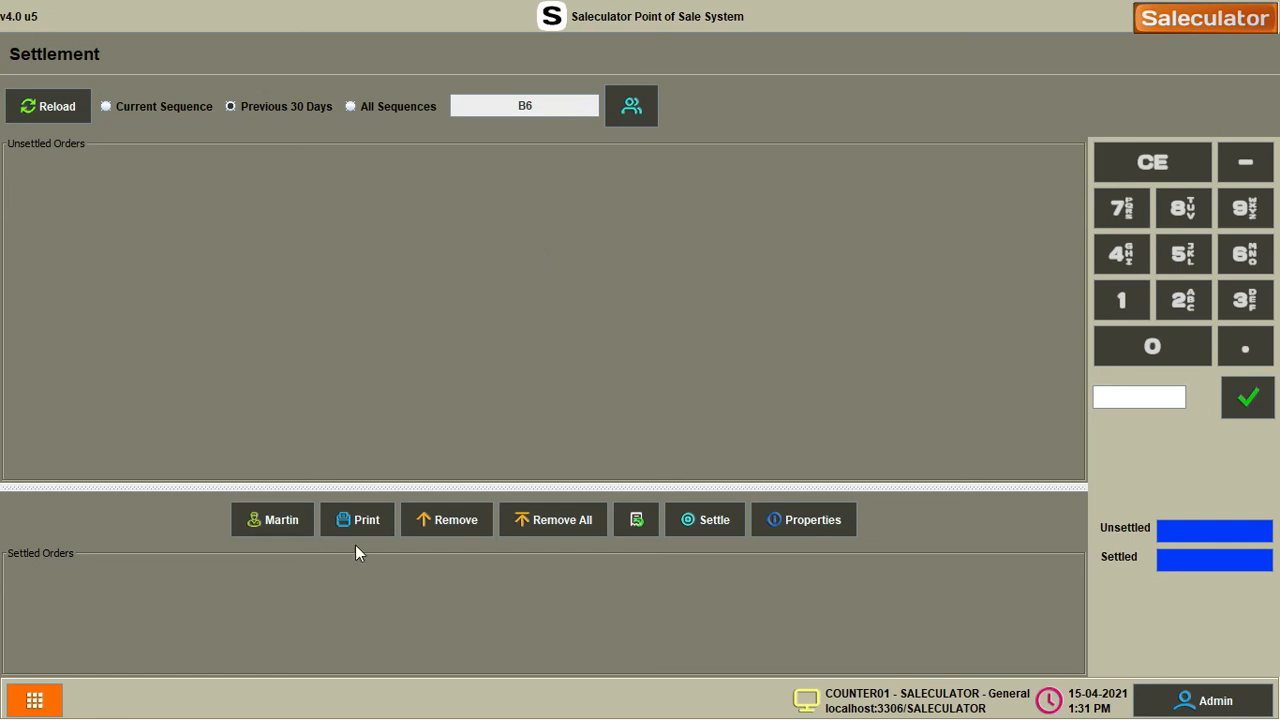
Reload the current sequence's orders assigned to the driver and settle order 17 for 20.00.
left_click(284, 524)
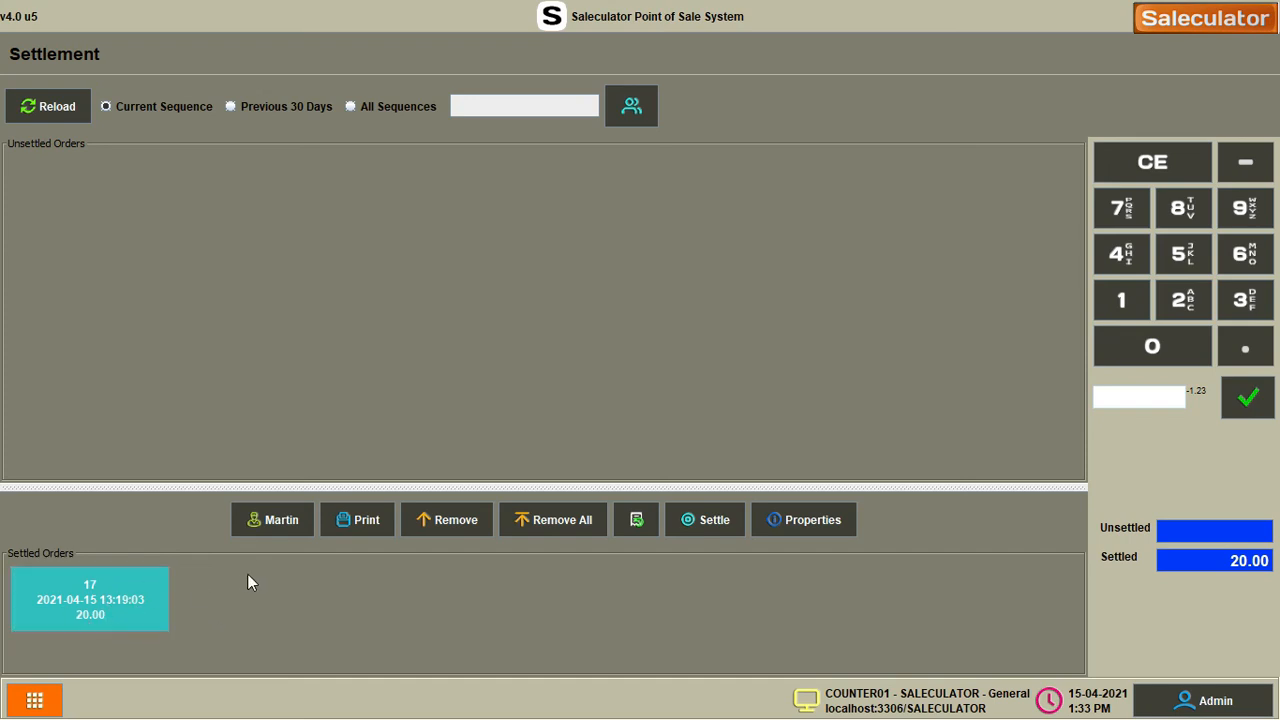
left_click(55, 104)
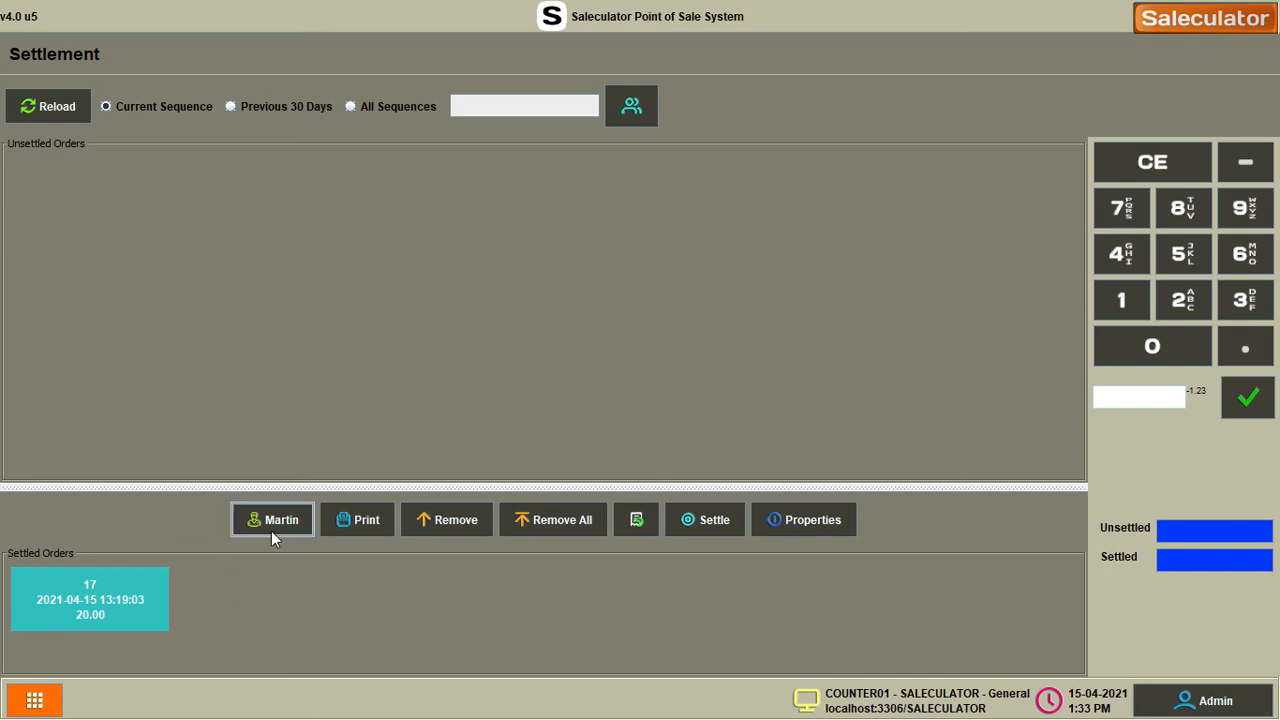
left_click(66, 603)
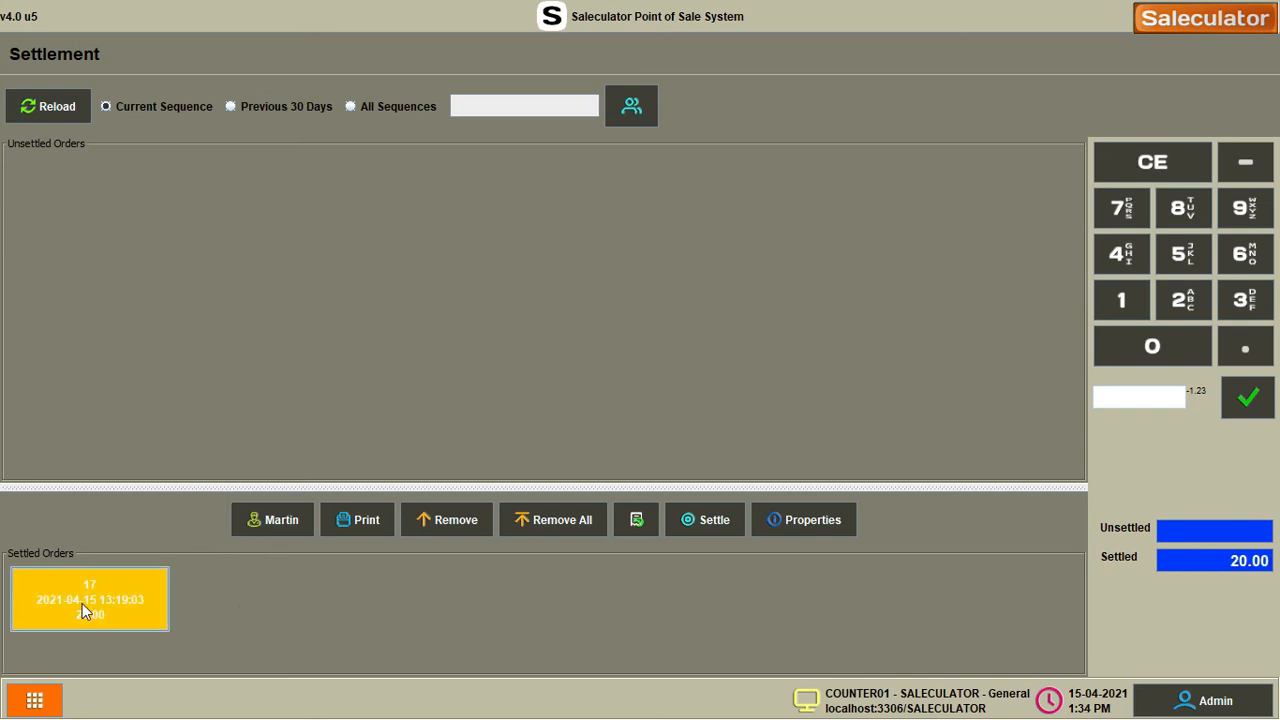
left_click(82, 603)
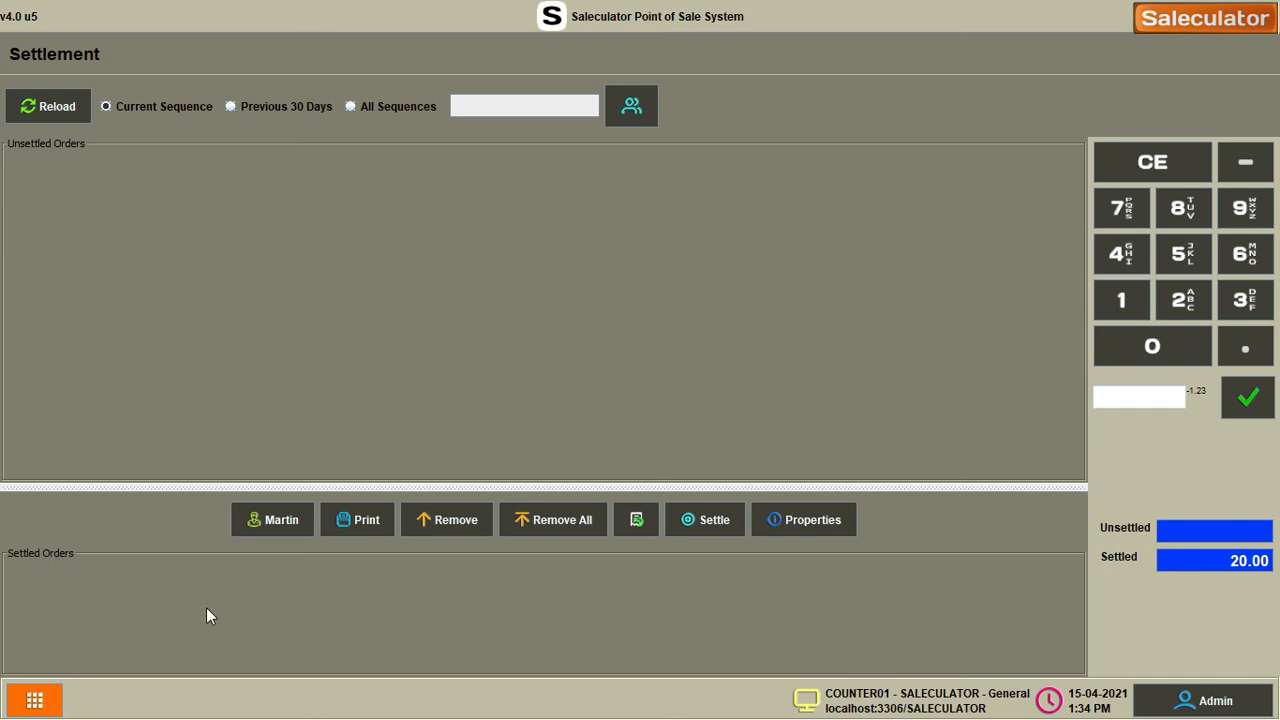
Review the current sequence's payments report in Close cash.
left_click(19, 710)
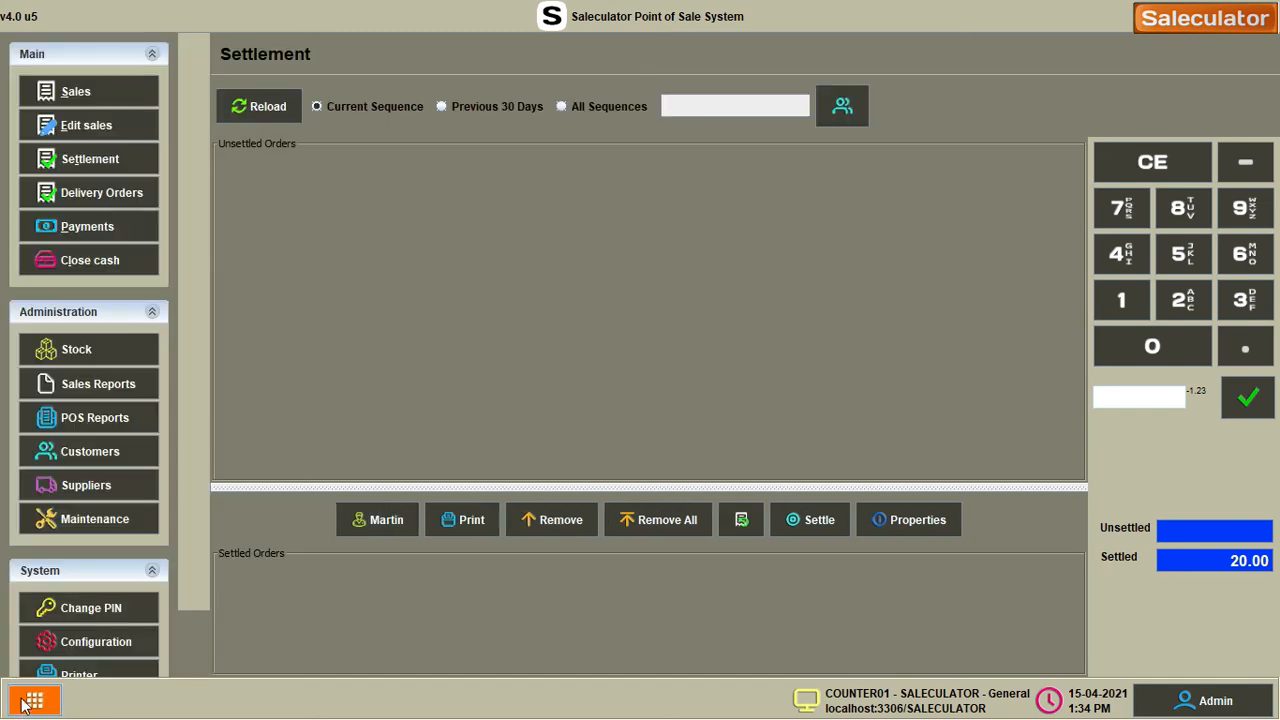
left_click(92, 266)
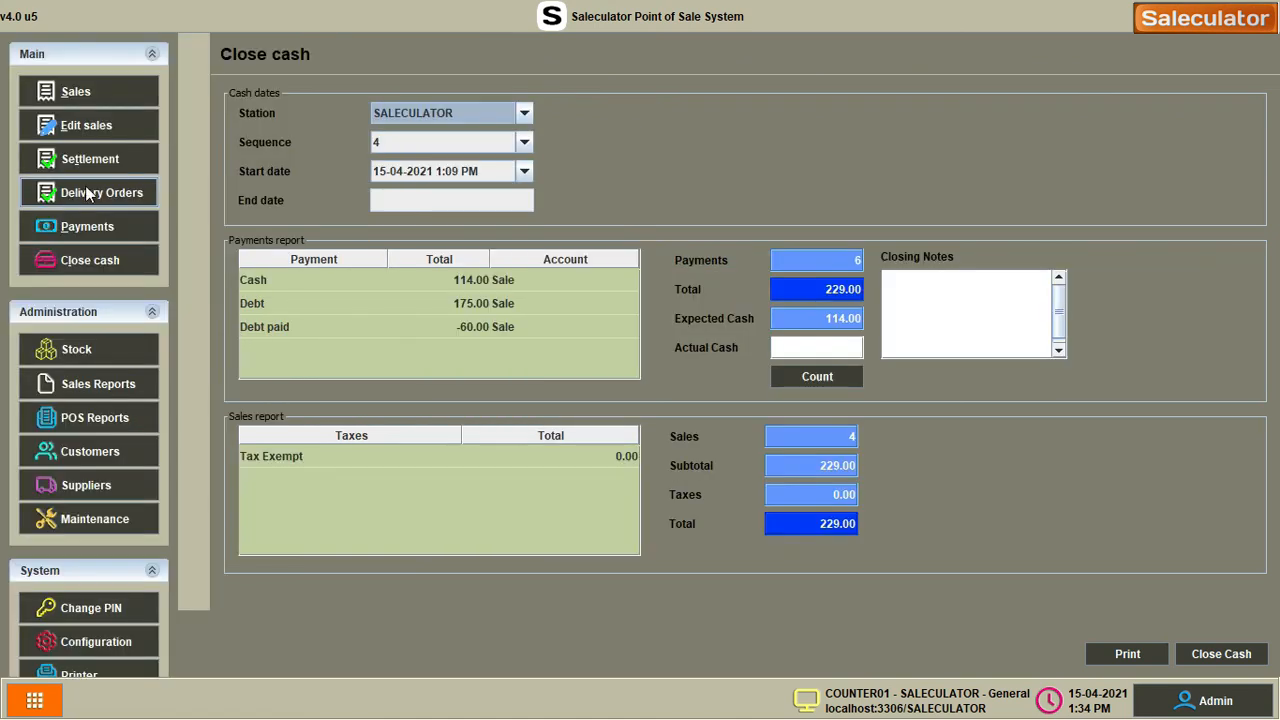
Assign a driver to the unsettled orders from all sequences in Settlement and settle orders 1 and 10.
left_click(85, 185)
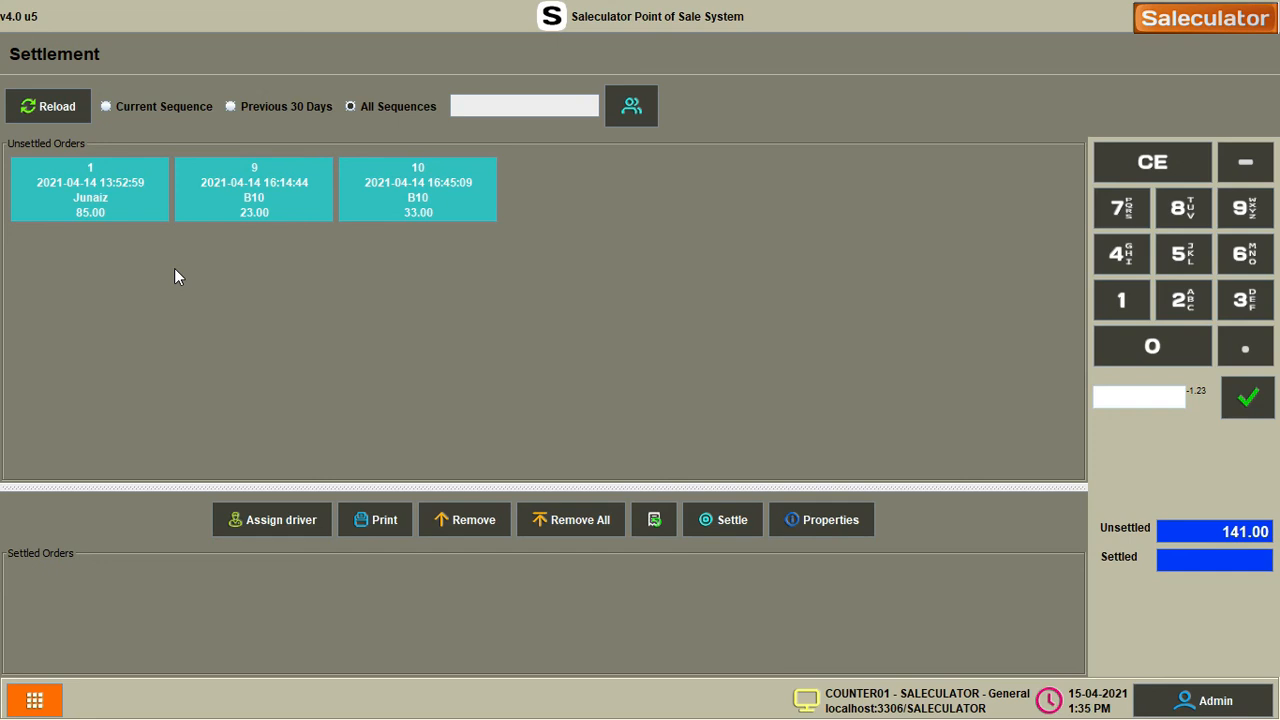
left_click(312, 520)
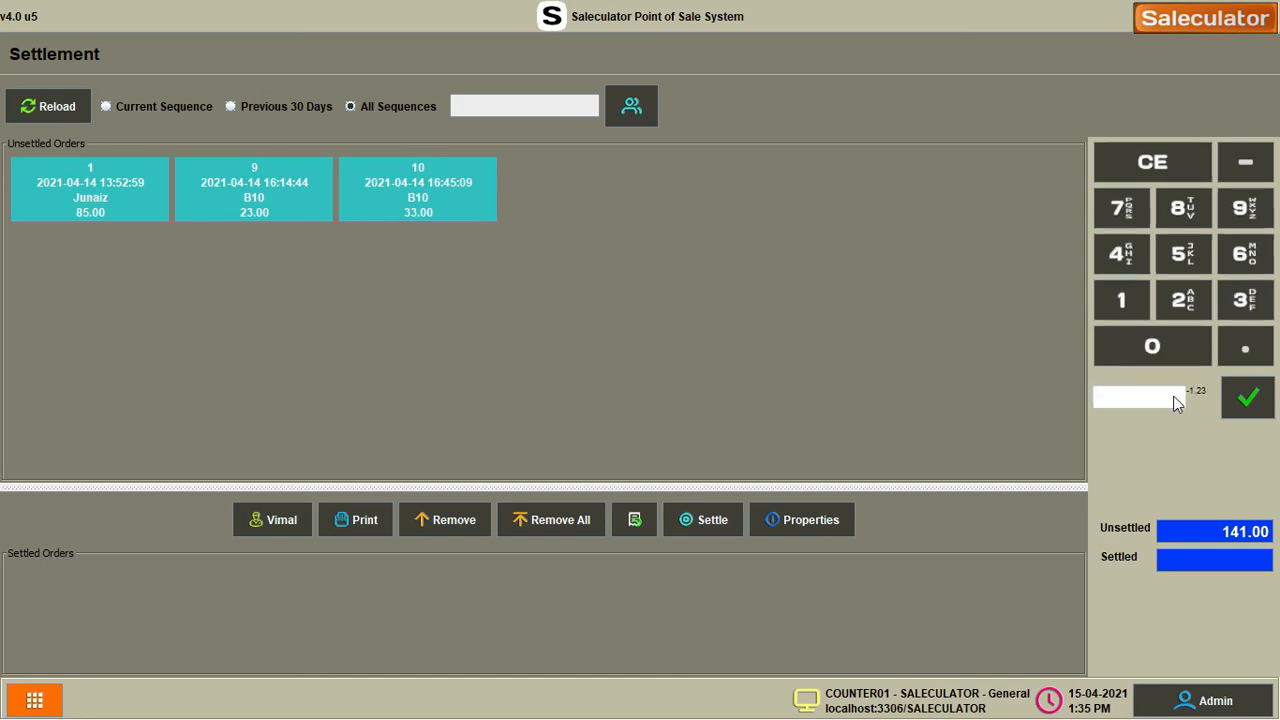
type("10")
left_click(1248, 397)
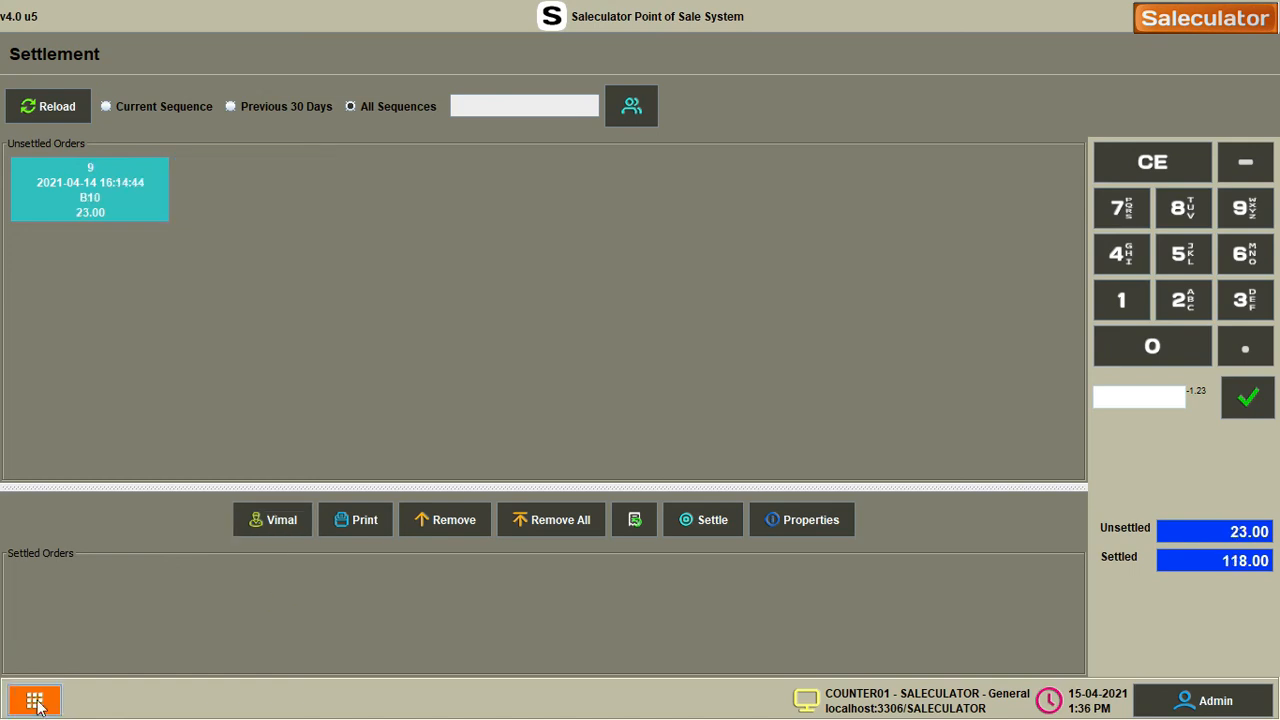
Enter 100 as the actual cash in Close cash and close the cash for sequence 4 of the SALECULATOR station.
left_click(34, 700)
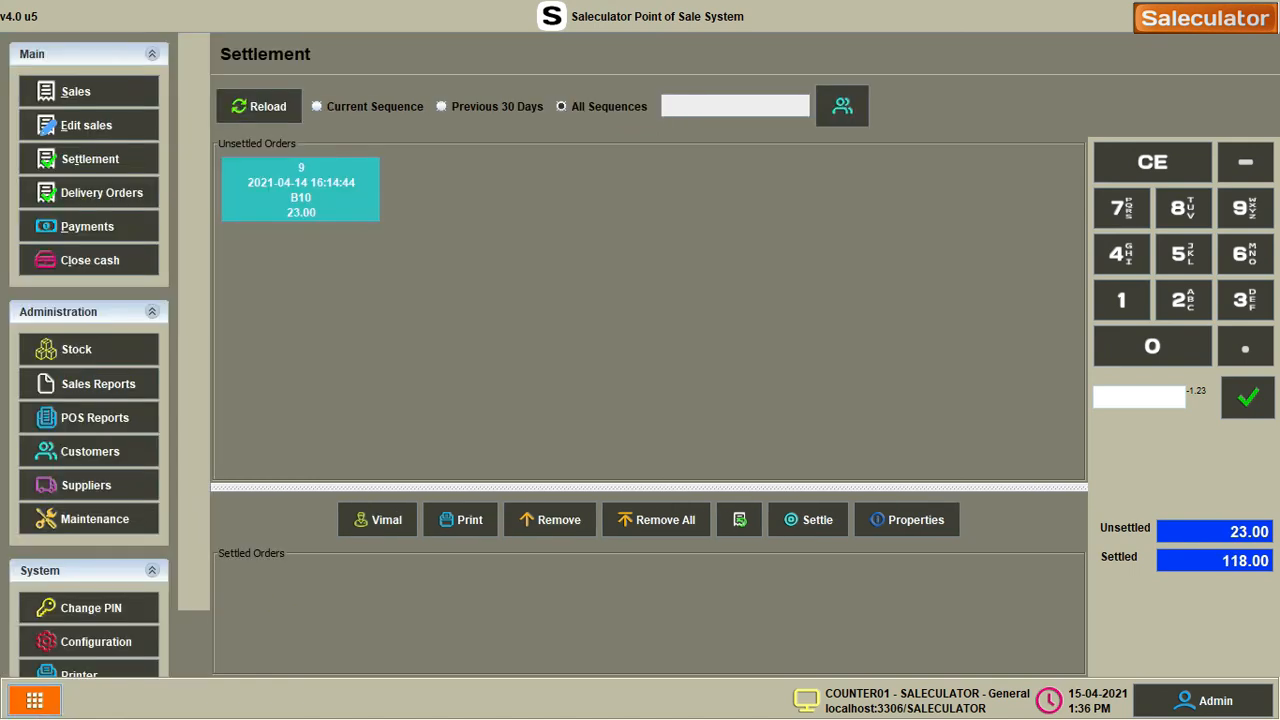
left_click(112, 265)
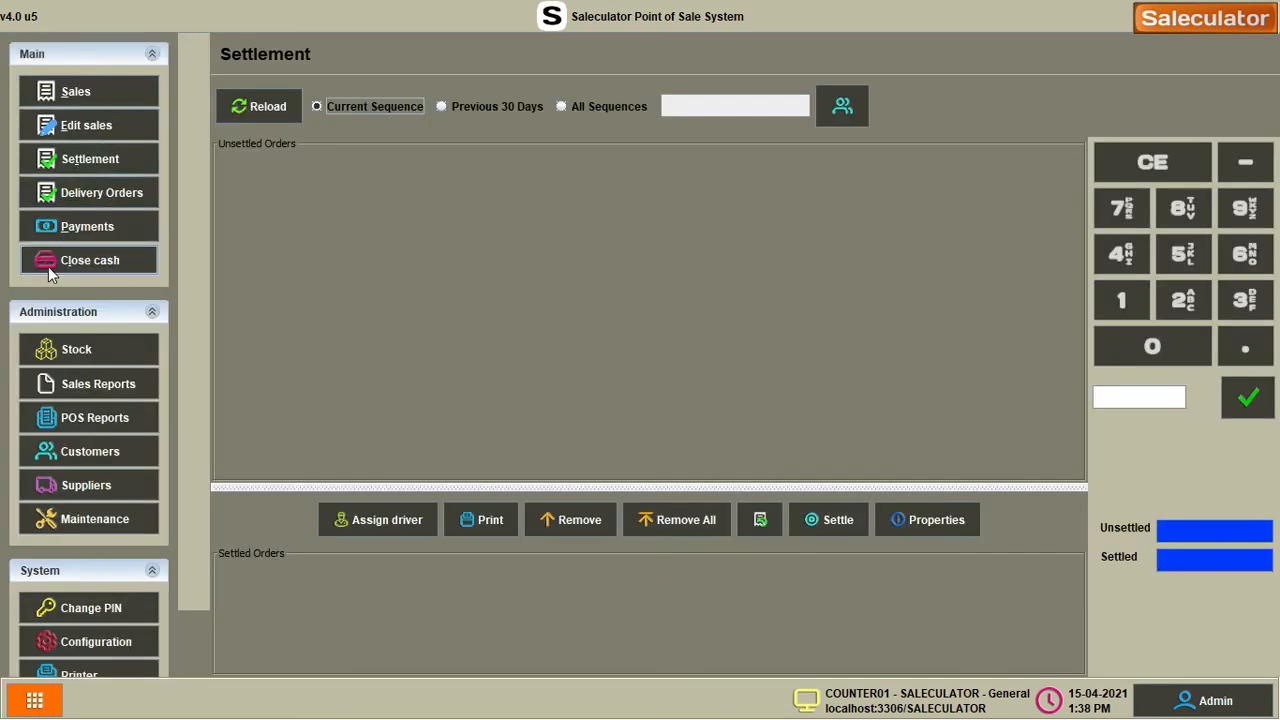
left_click(50, 263)
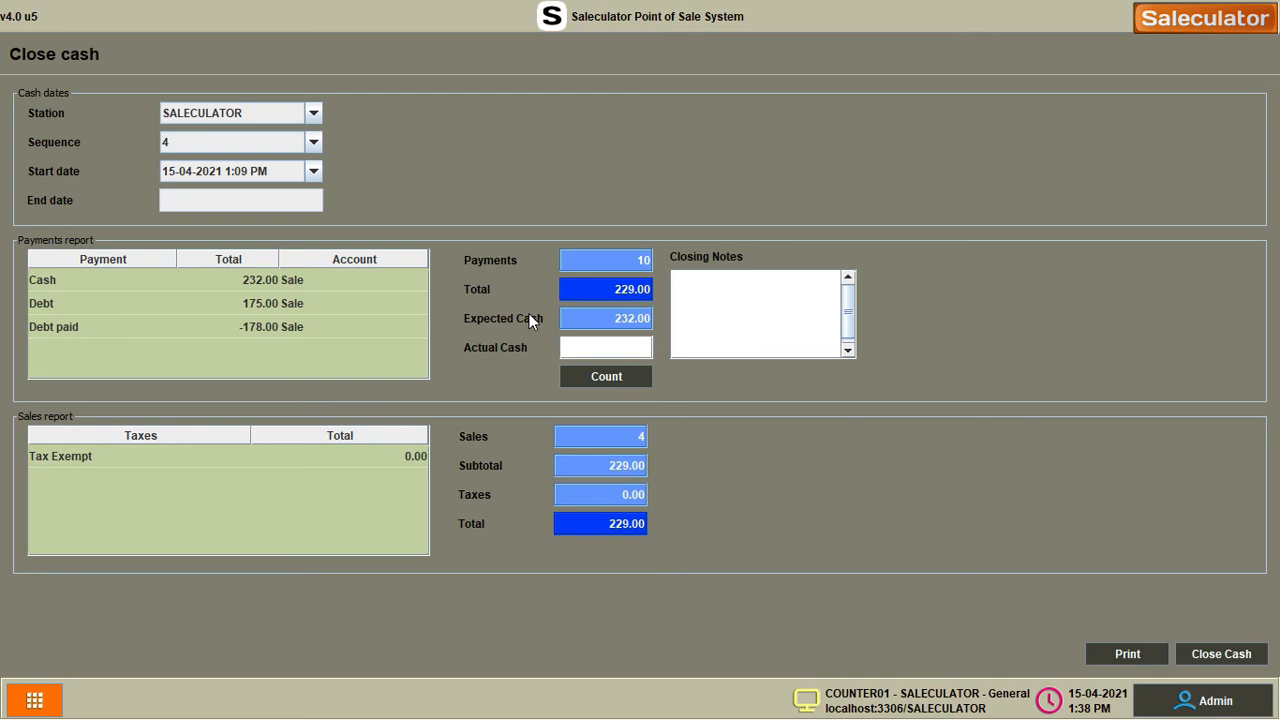
type("100")
left_click(1222, 656)
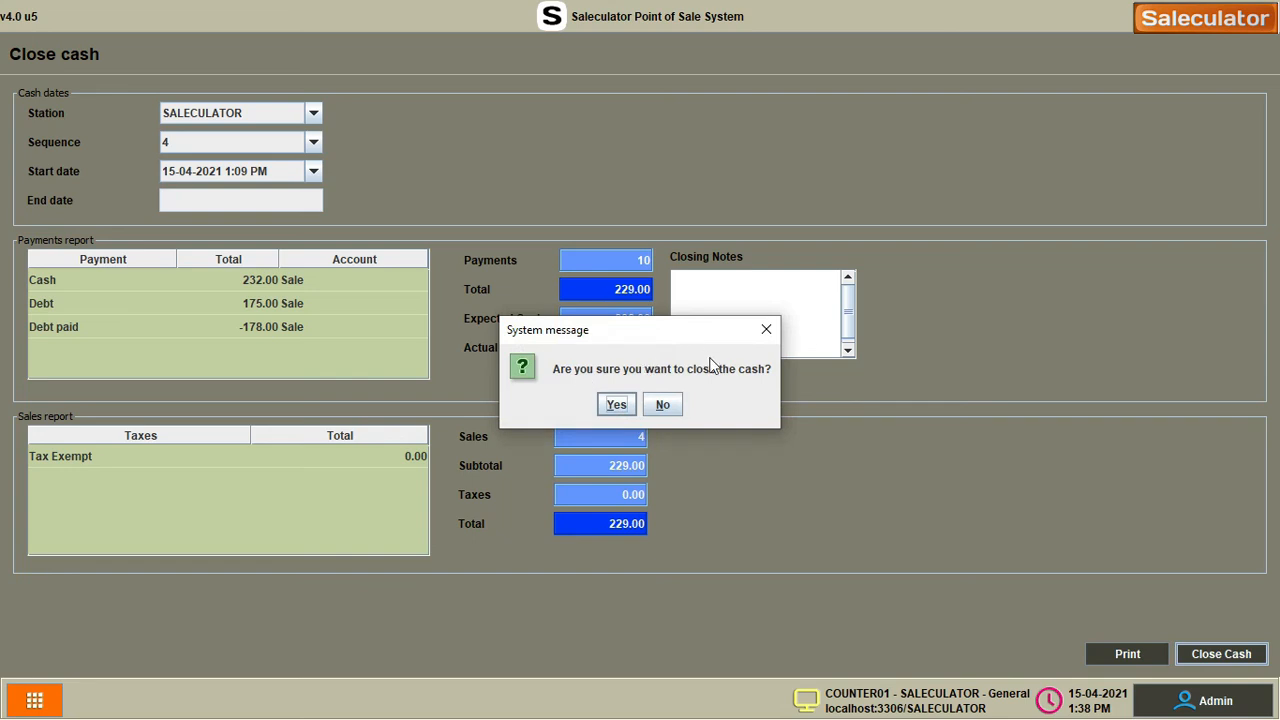
left_click(616, 404)
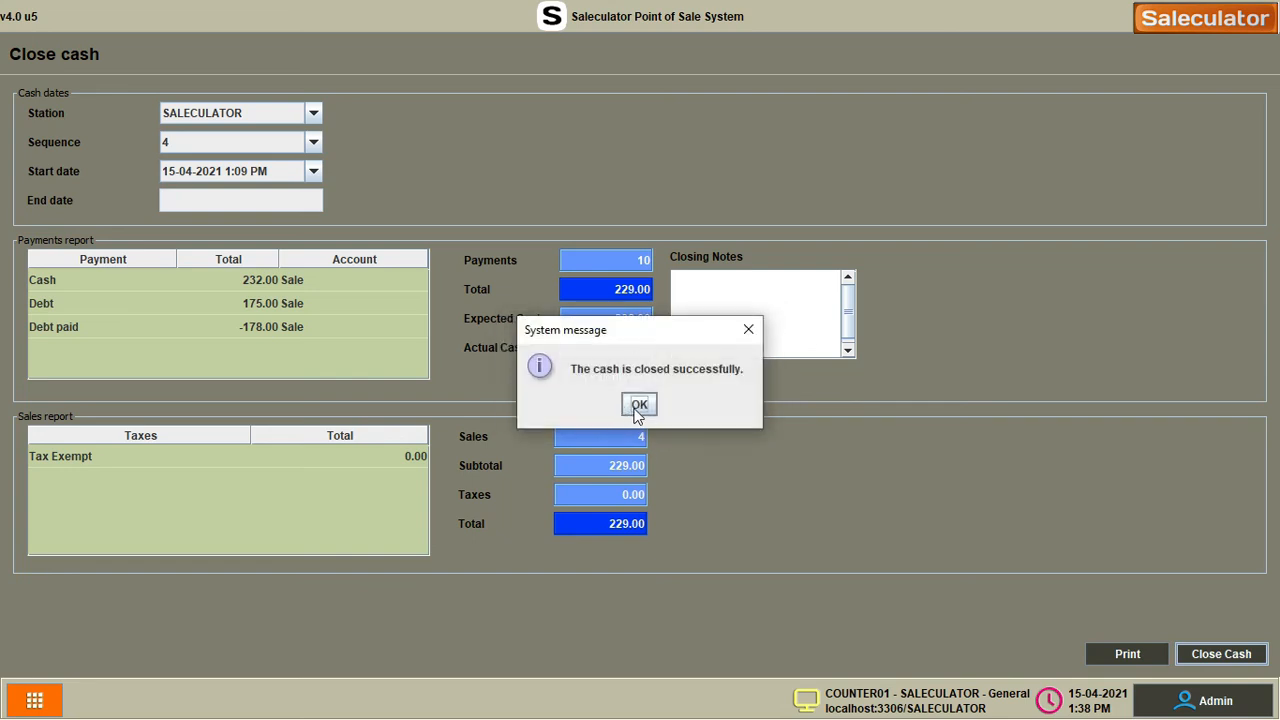
left_click(636, 404)
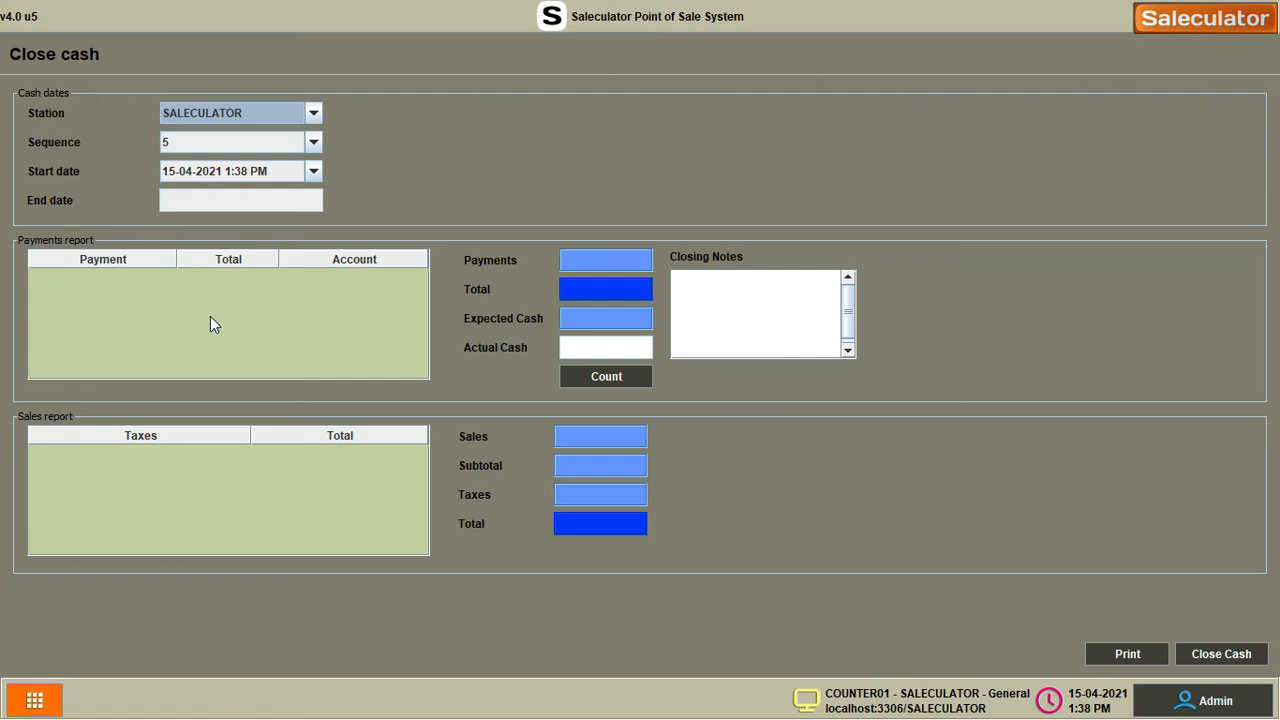
Open the Sales screen with a new empty ticket.
left_click(34, 700)
left_click(96, 87)
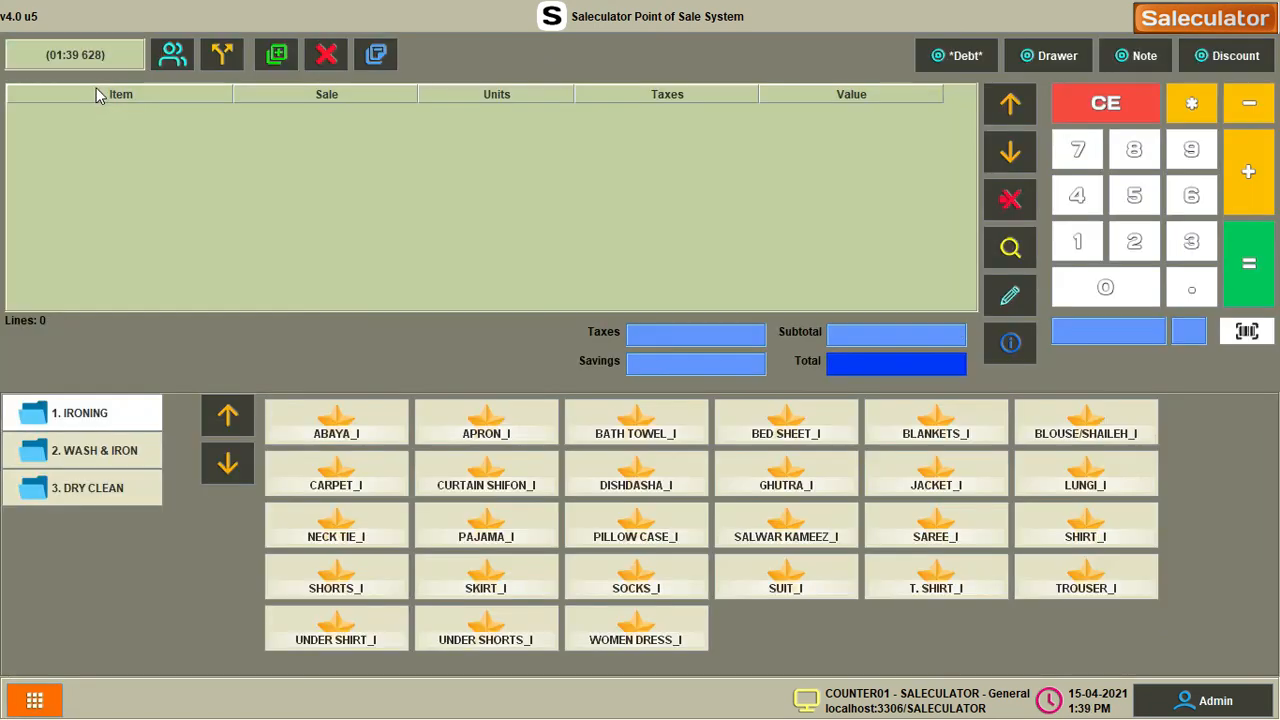